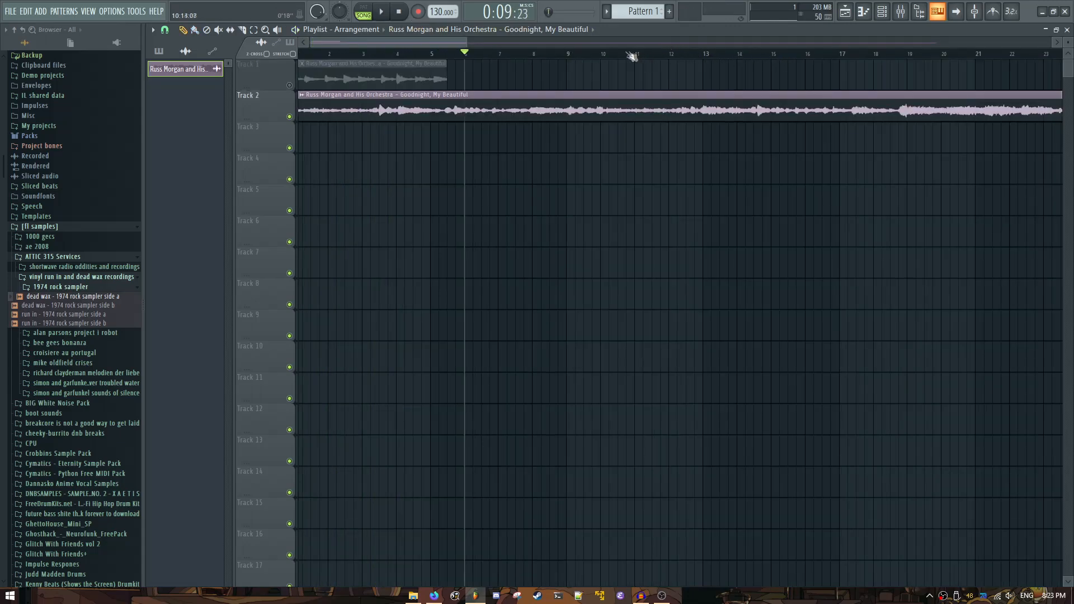
Step: Slice the Track 2 sample clip where the loud passage begins, around bar 19
scroll(611, 44, "down", 4)
left_click(547, 55)
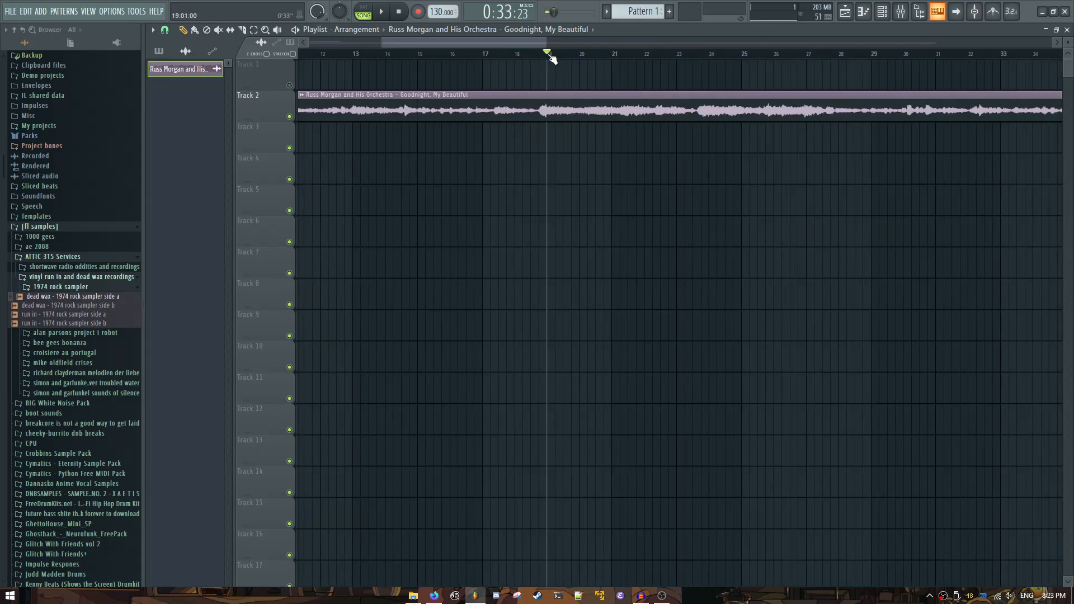
left_click_drag(545, 43, 487, 42)
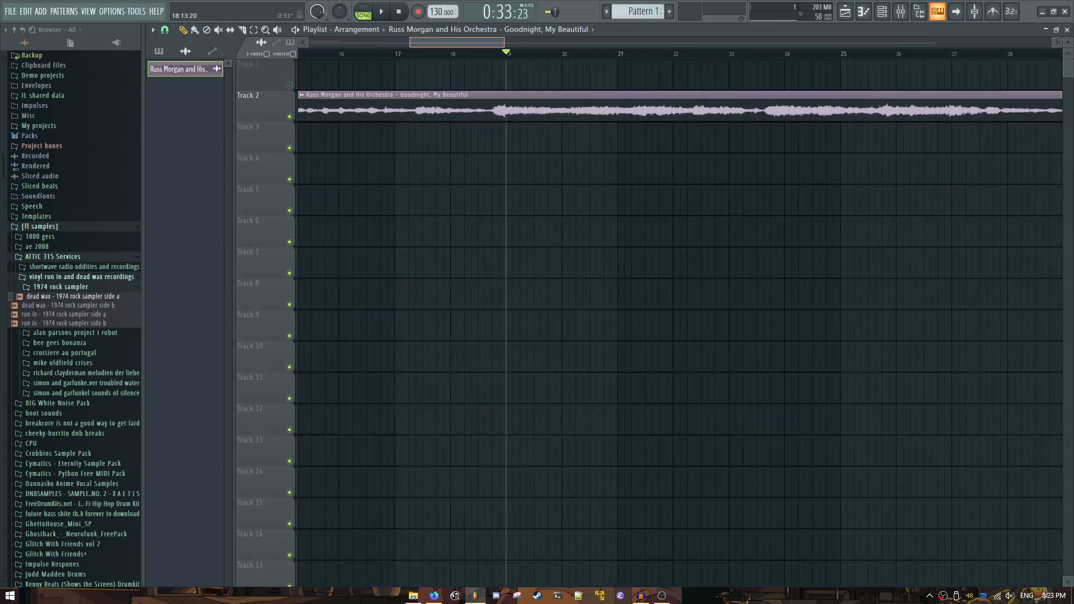
left_click_drag(486, 105, 506, 106)
key("space")
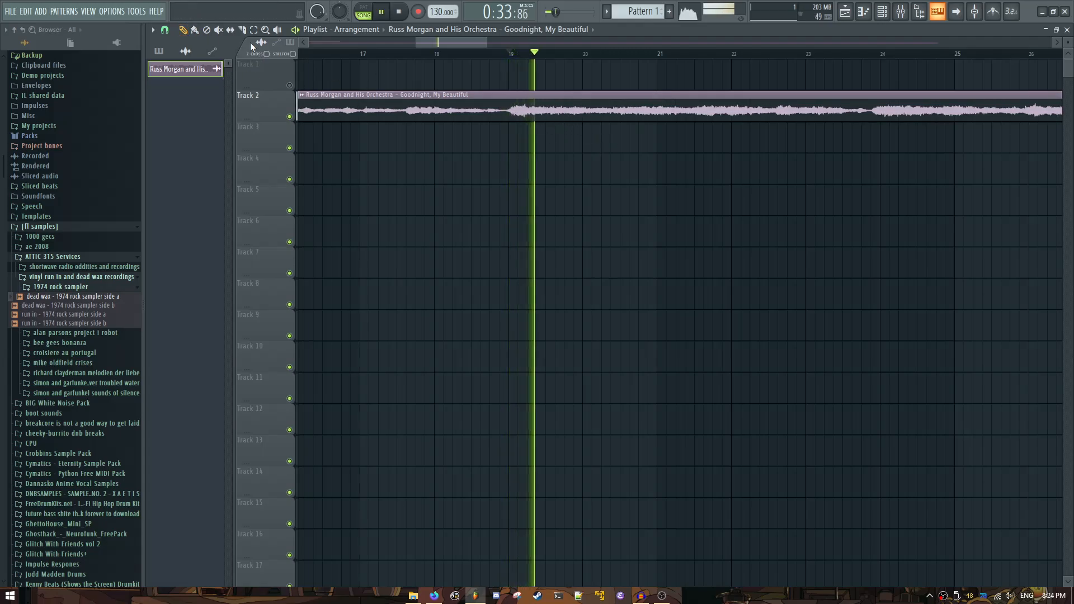
left_click_drag(510, 97, 508, 132)
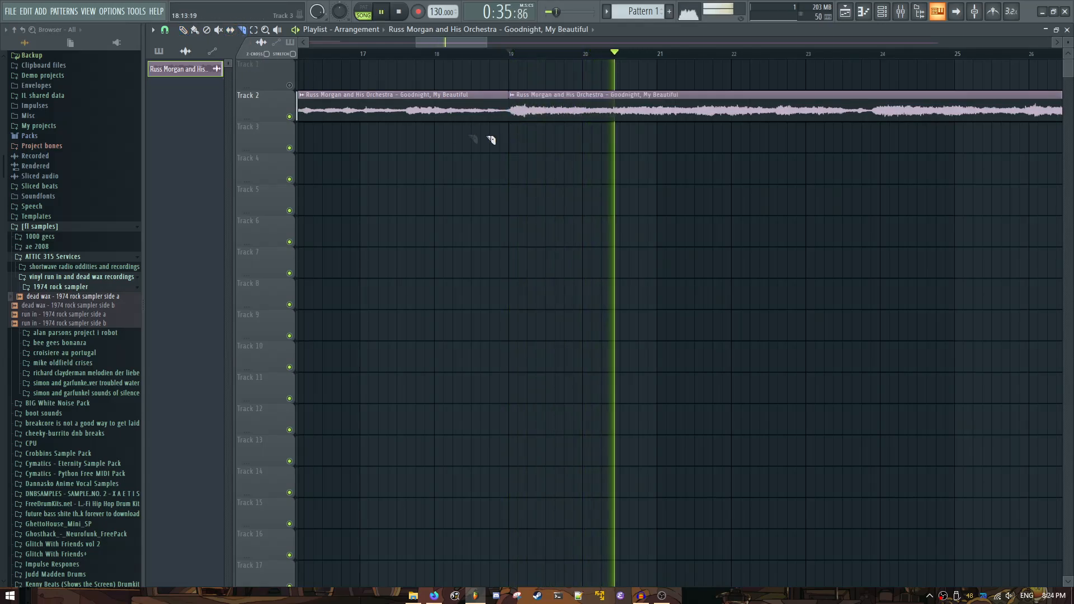
Step: Delete the Track 2 segment before the cut and switch back to the Draw tool
left_click(207, 30)
left_click(352, 100)
left_click(184, 30)
left_click_drag(486, 43, 531, 43)
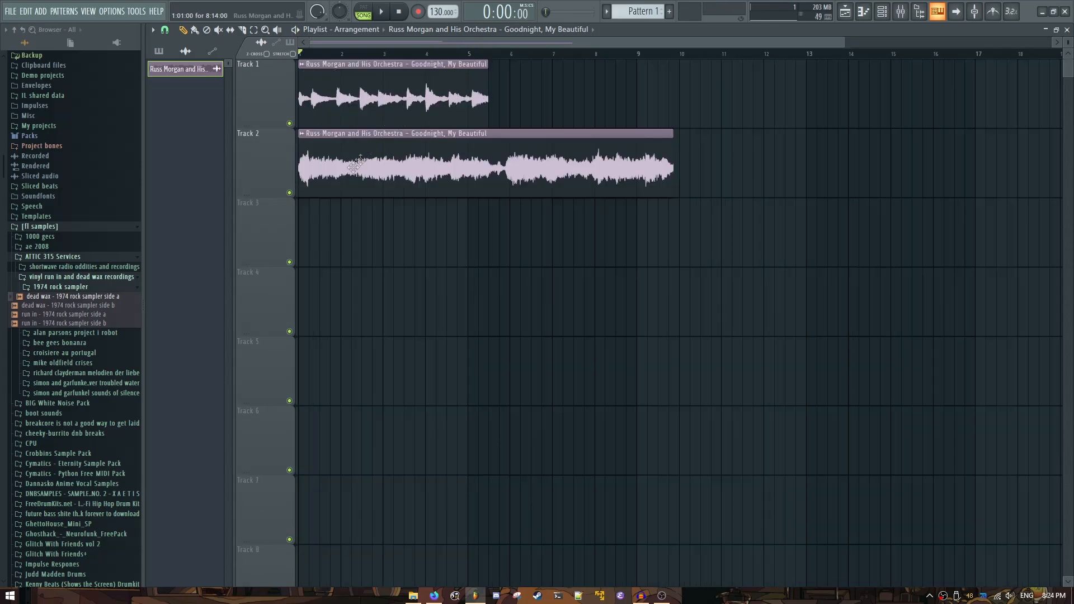
Step: Consolidate the Track 1 clip by rendering it to a 16Bit int stereo WAV
right_click(264, 84)
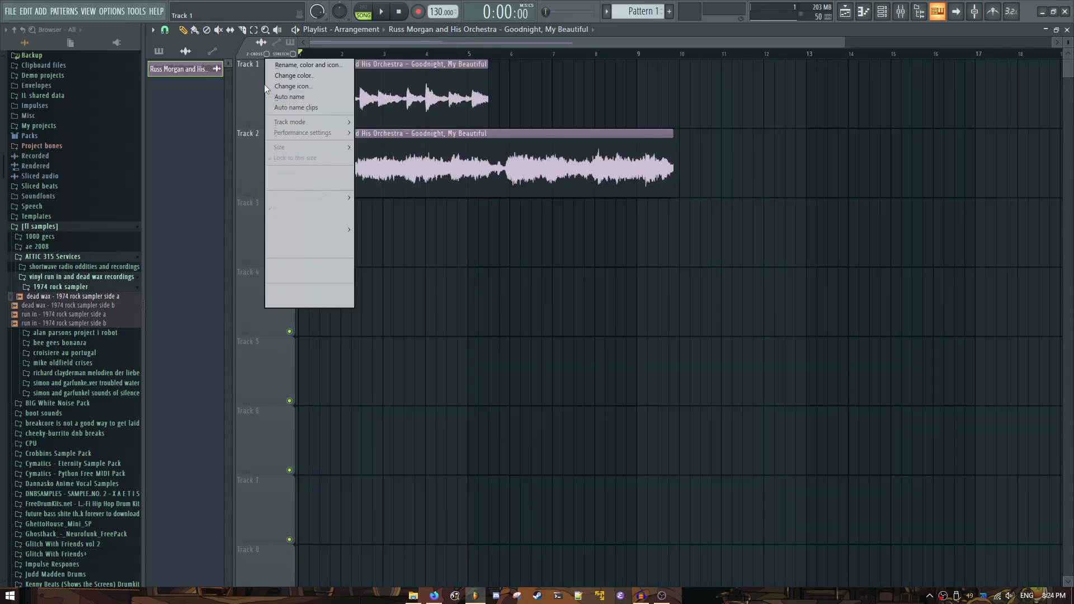
left_click(257, 146)
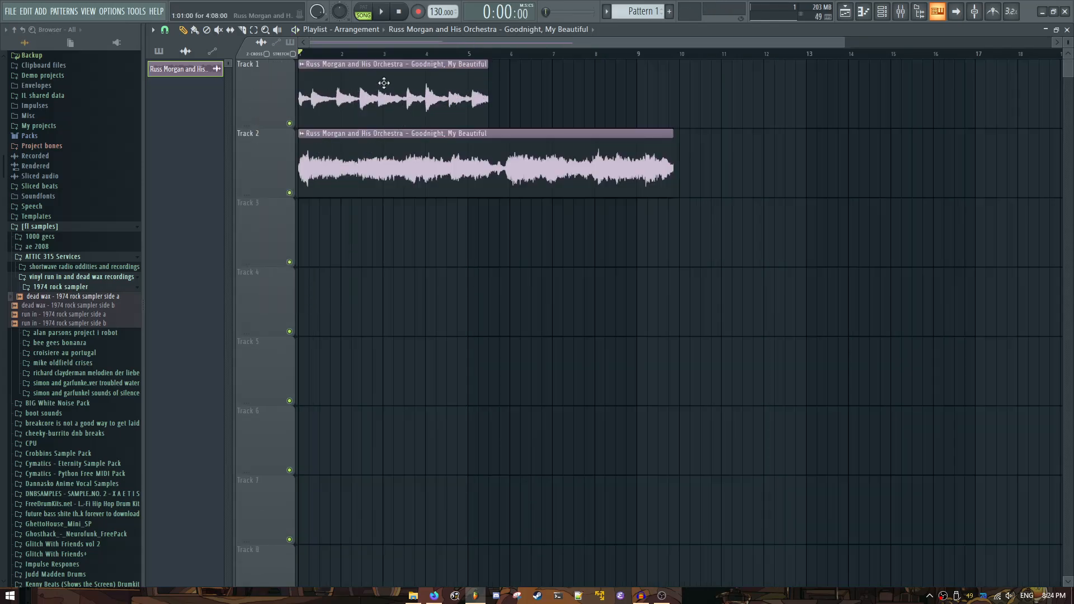
right_click(268, 90)
mouse_move(339, 230)
left_click(410, 232)
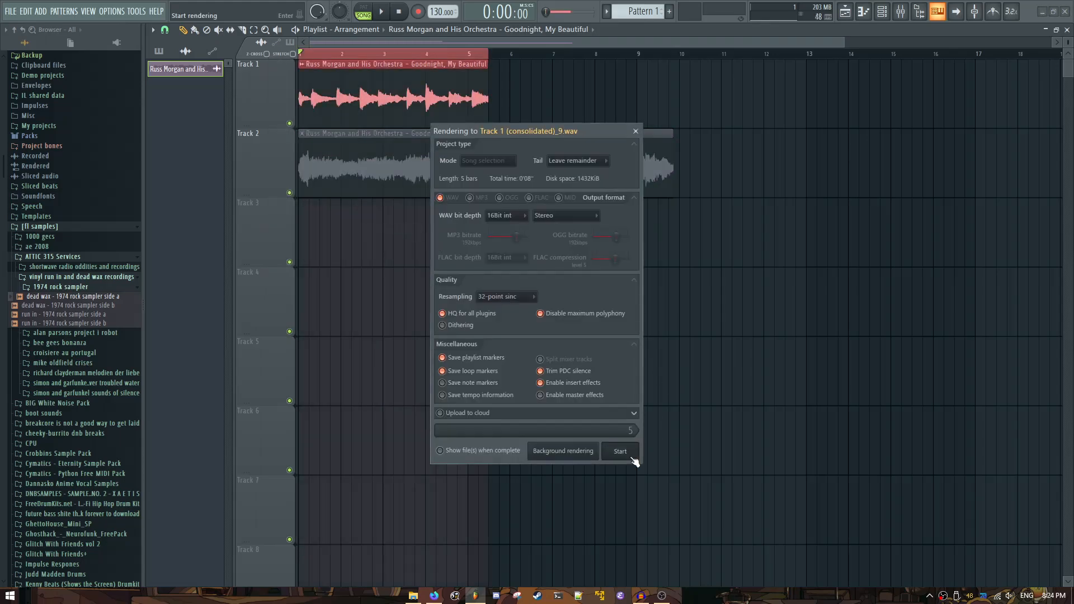
left_click(631, 456)
Step: Consolidate the Track 3 clip into its own rendered audio file
right_click(269, 217)
mouse_move(341, 368)
left_click(408, 369)
left_click(615, 451)
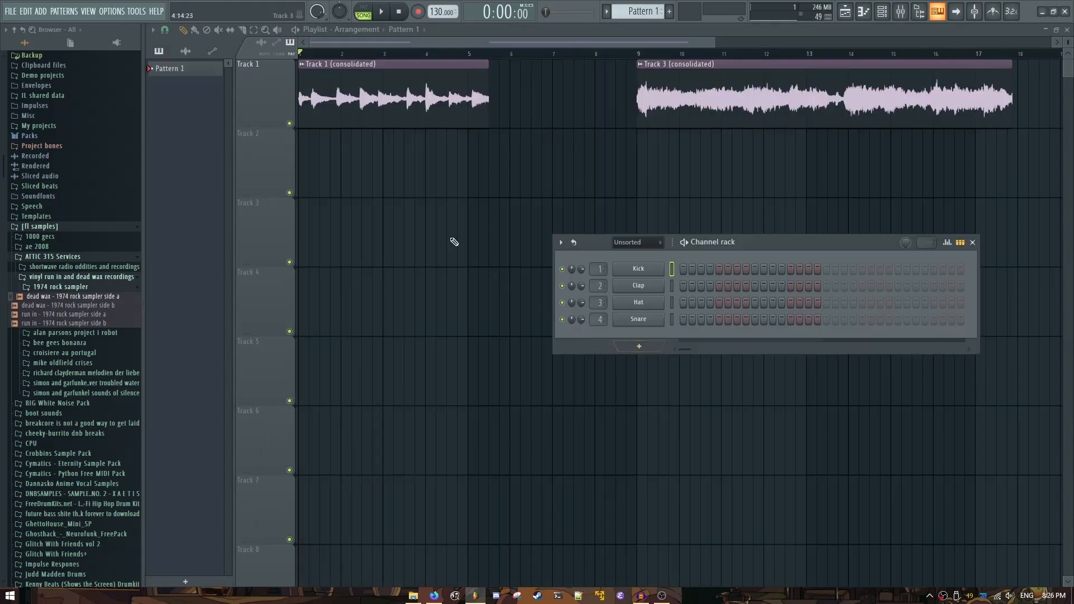
Step: Add a Vital channel that plays the sampler instead of oscillator 1, limited to 1 voice
left_click(639, 347)
left_click(760, 486)
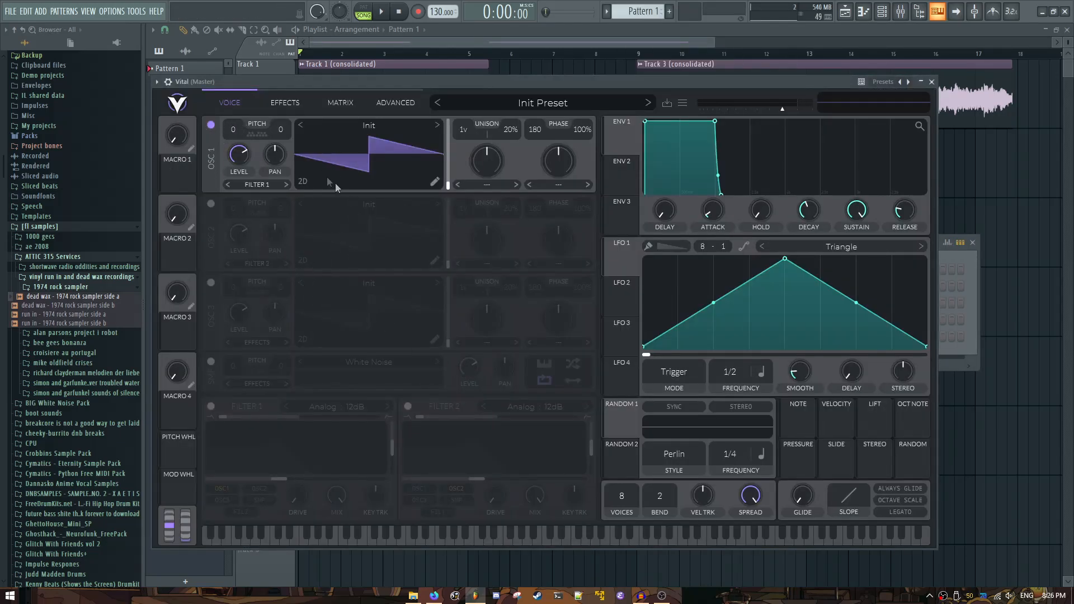
left_click(211, 125)
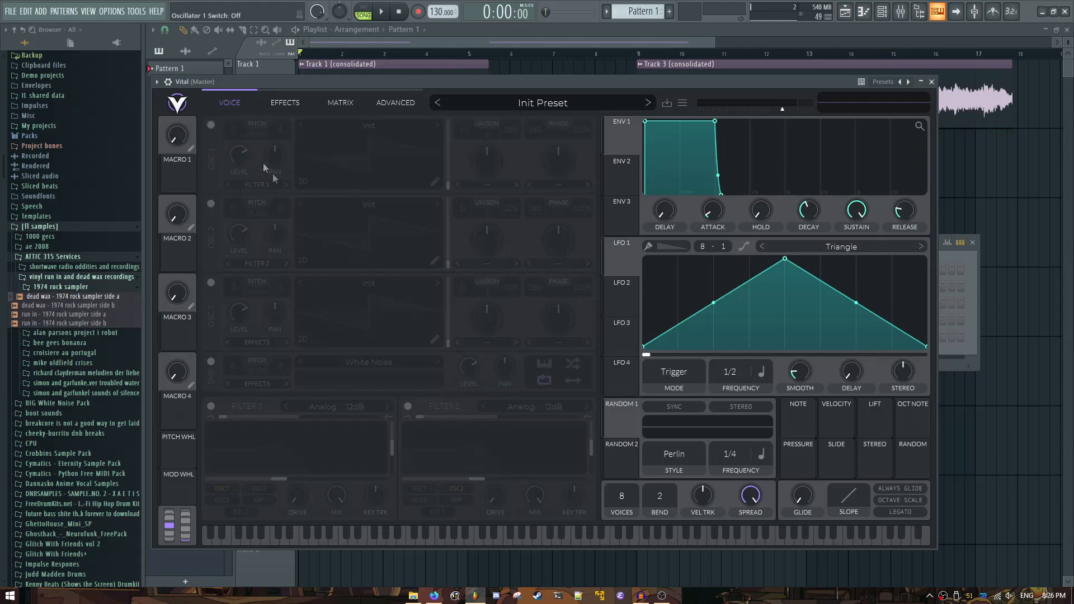
left_click(211, 361)
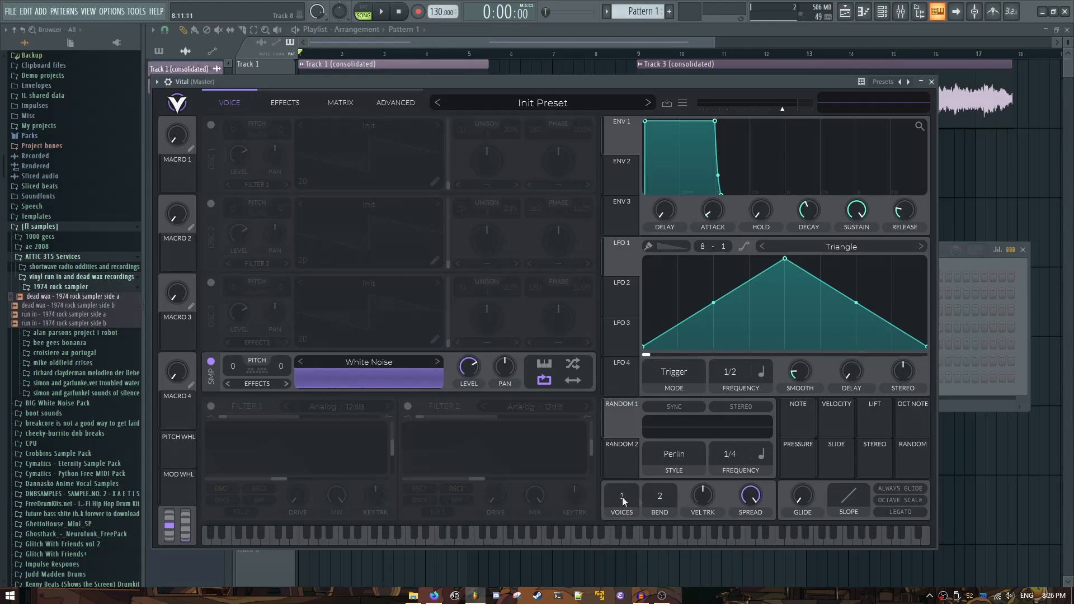
Step: Load the Track 3 (consolidated) audio into Vital's sampler in place of White Noise
left_click(1030, 270)
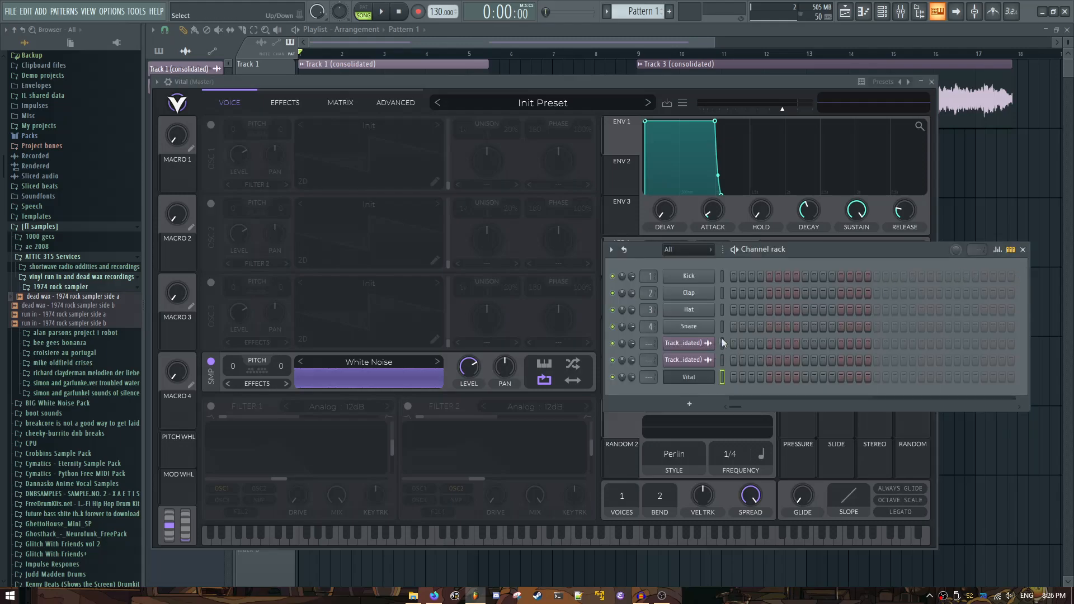
left_click(686, 344)
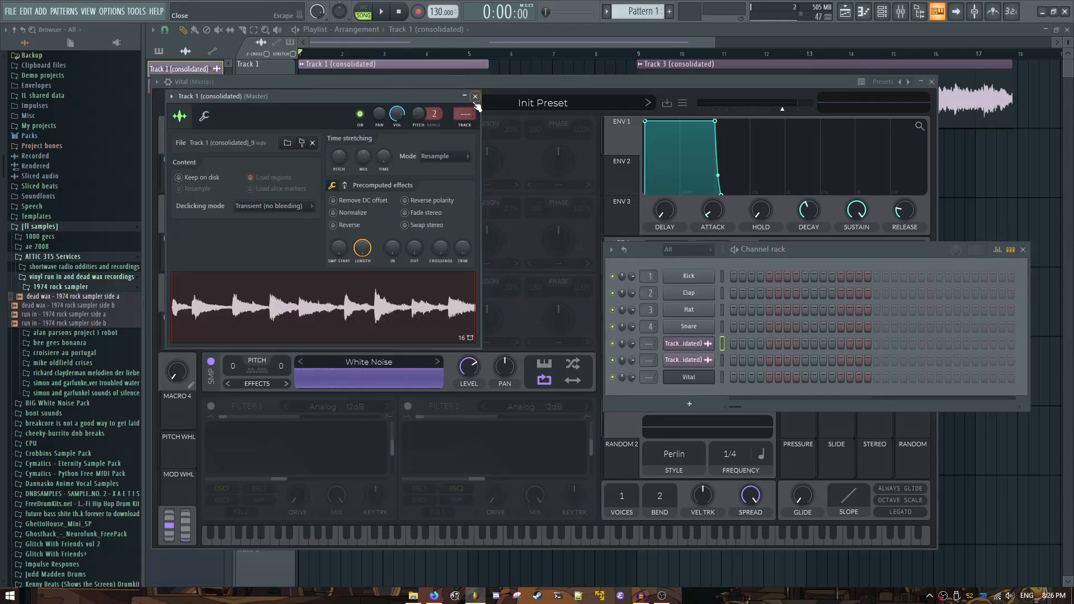
left_click(692, 344)
left_click(693, 364)
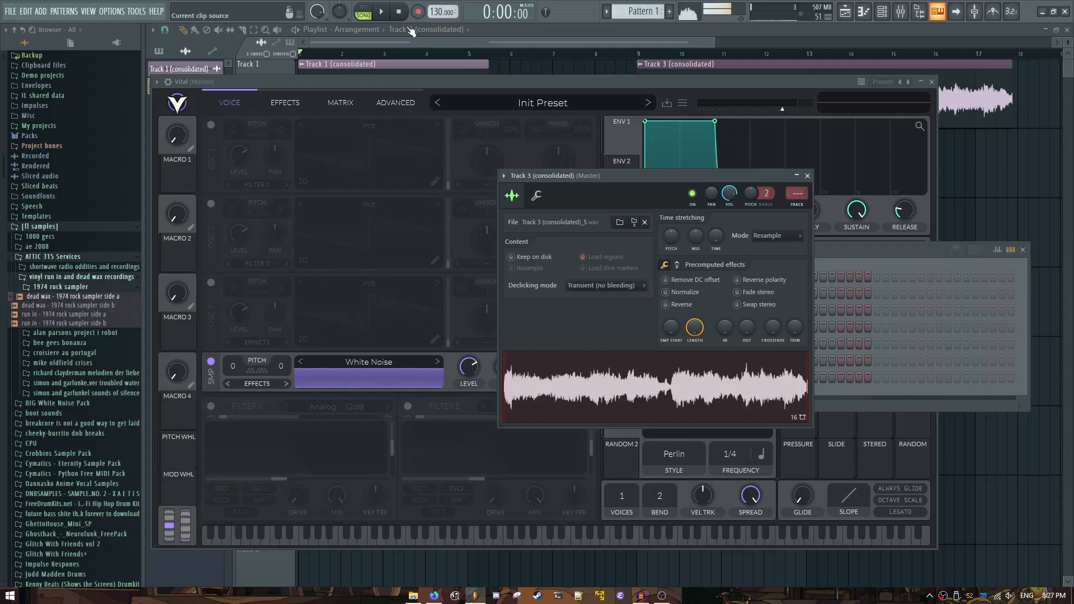
left_click_drag(652, 394, 364, 375)
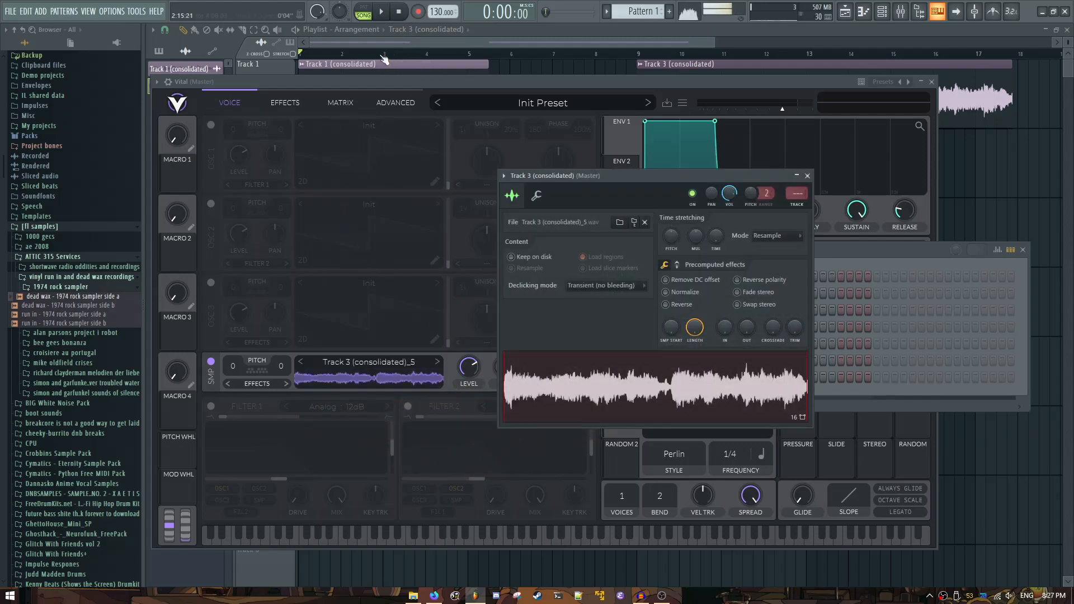
left_click(399, 12)
Step: Audition the loaded sample in Vital by playing notes at different pitches
left_click_drag(476, 82, 504, 75)
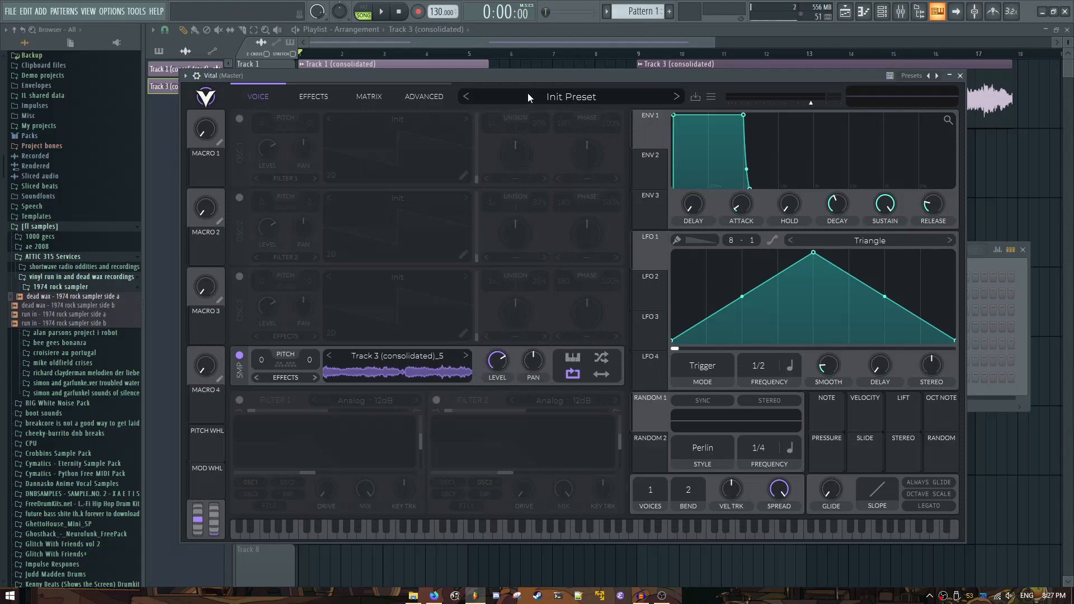
left_click_drag(542, 80, 559, 77)
key("z")
key("v")
key("n")
key("z")
key("v")
key("n")
key("c")
key("n")
key("z")
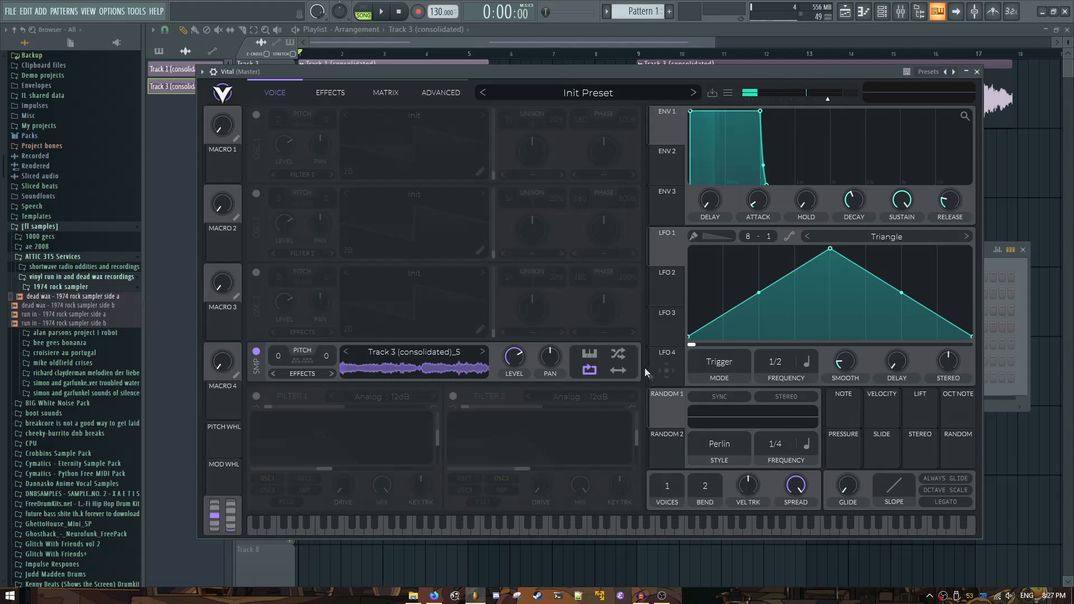
Step: Enable the sampler's random playback phase and test it with a run of played notes
left_click(624, 354)
key("q")
key("r")
key("y")
key("q")
key("r")
key("y")
key("e")
key("v")
key("e")
key("r")
key("y")
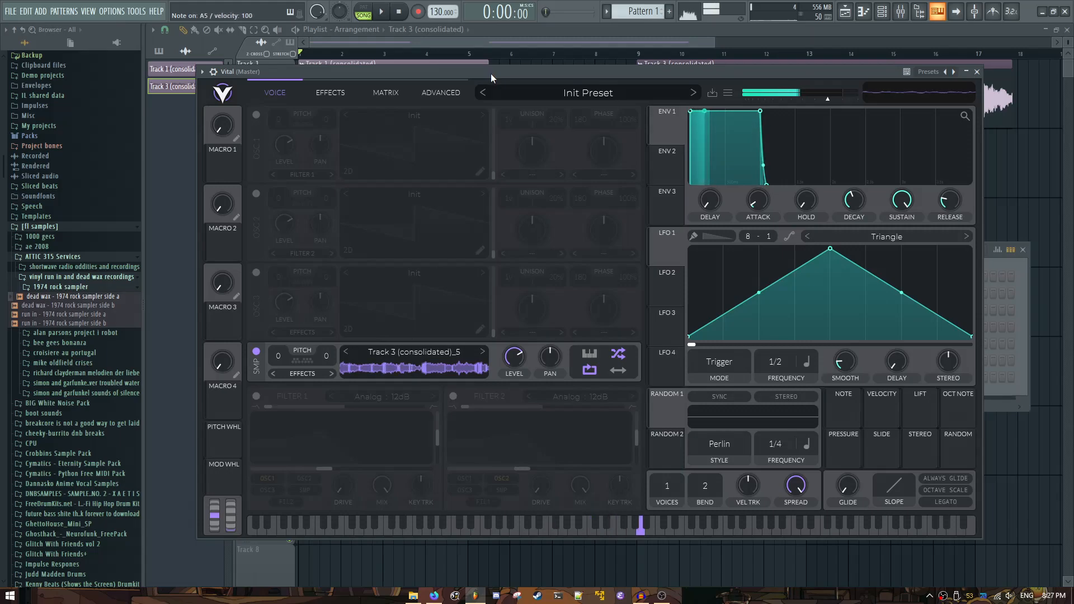
Step: Transpose the sampler's pitch to -24, raise its level, and try out the sound with played notes
key("e")
key("r")
key("q")
key("e")
key("r")
key("y")
key("e")
key("r")
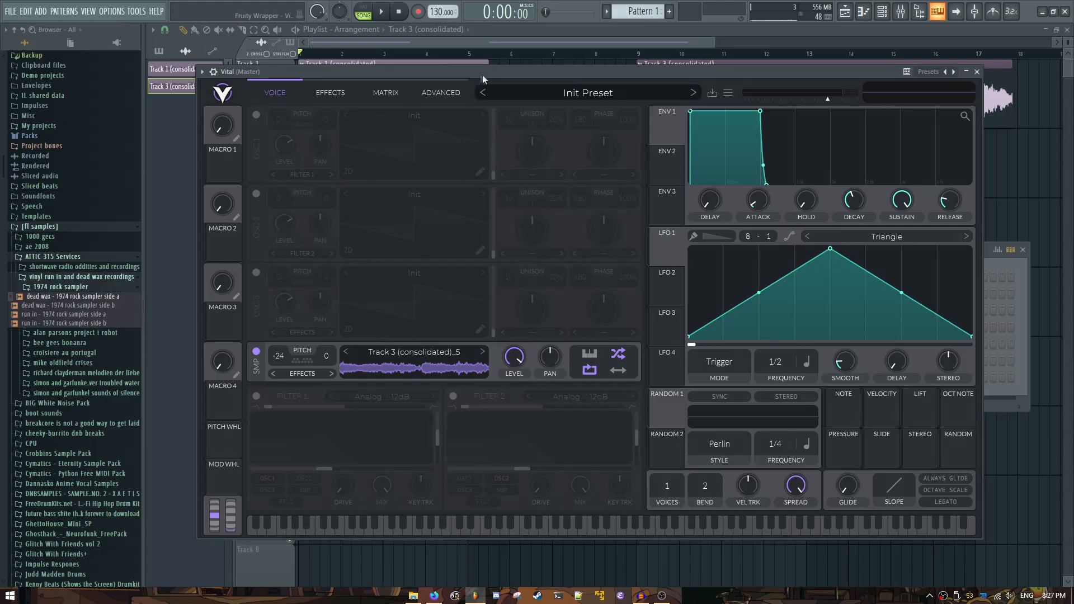
key("e")
key("w")
key("r")
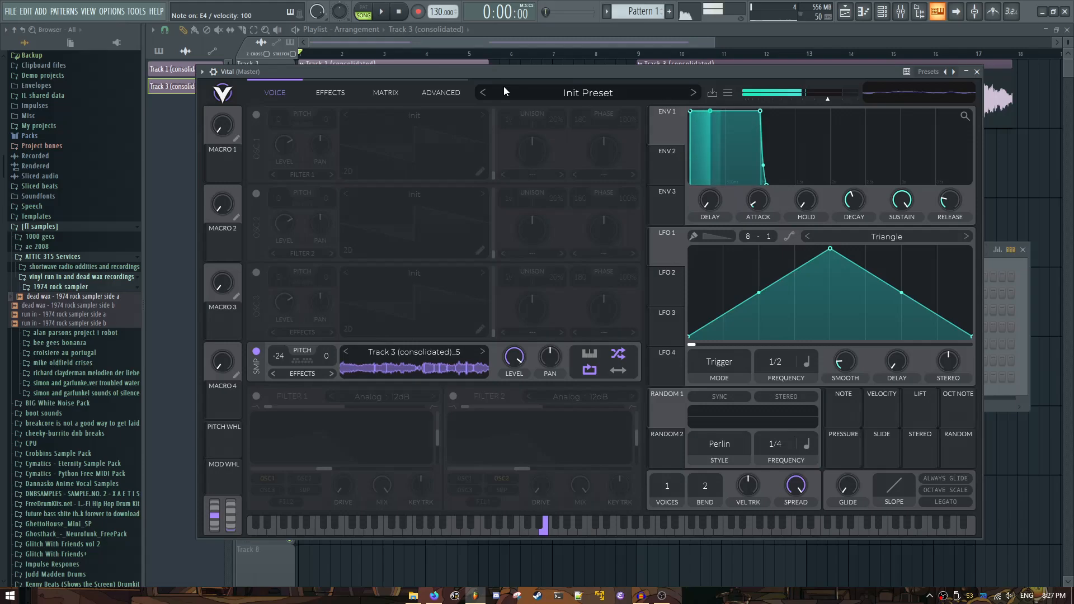
key("u")
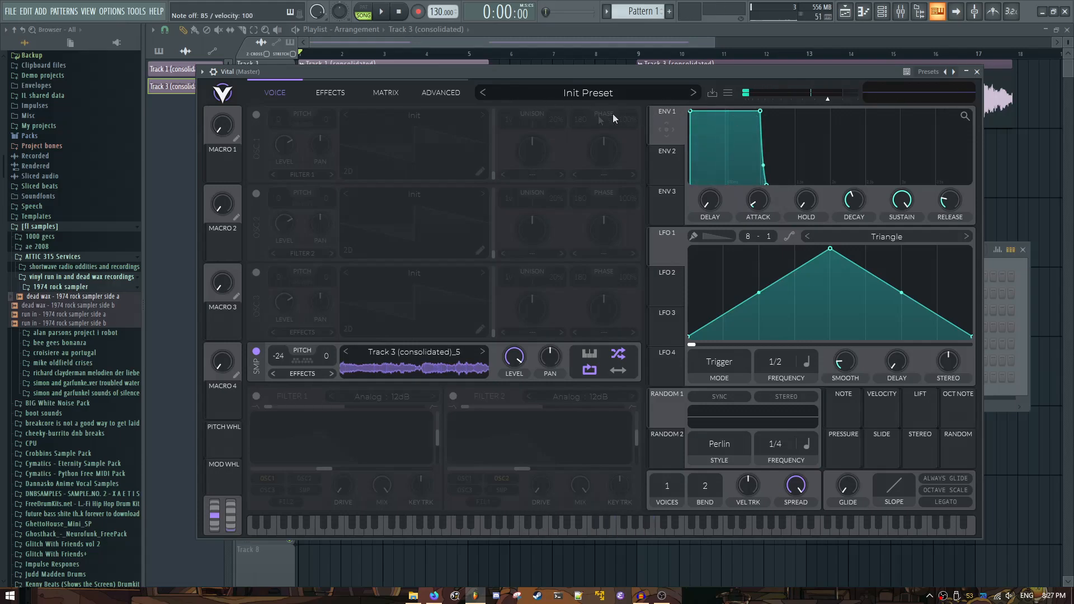
Step: Enable Vital's multiband Compressor effect and reduce its mix, then return to the voice settings
left_click(366, 83)
left_click(292, 83)
mouse_move(324, 76)
left_mouse_down()
mouse_move(338, 74)
mouse_move(315, 82)
left_mouse_up()
left_click(374, 99)
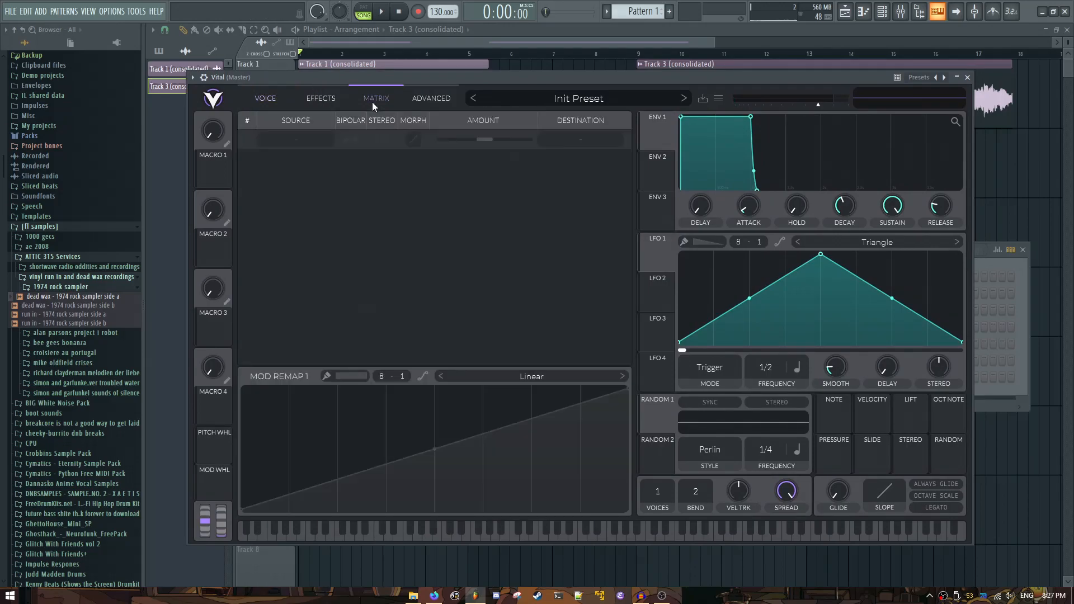
left_click(320, 100)
left_click(268, 181)
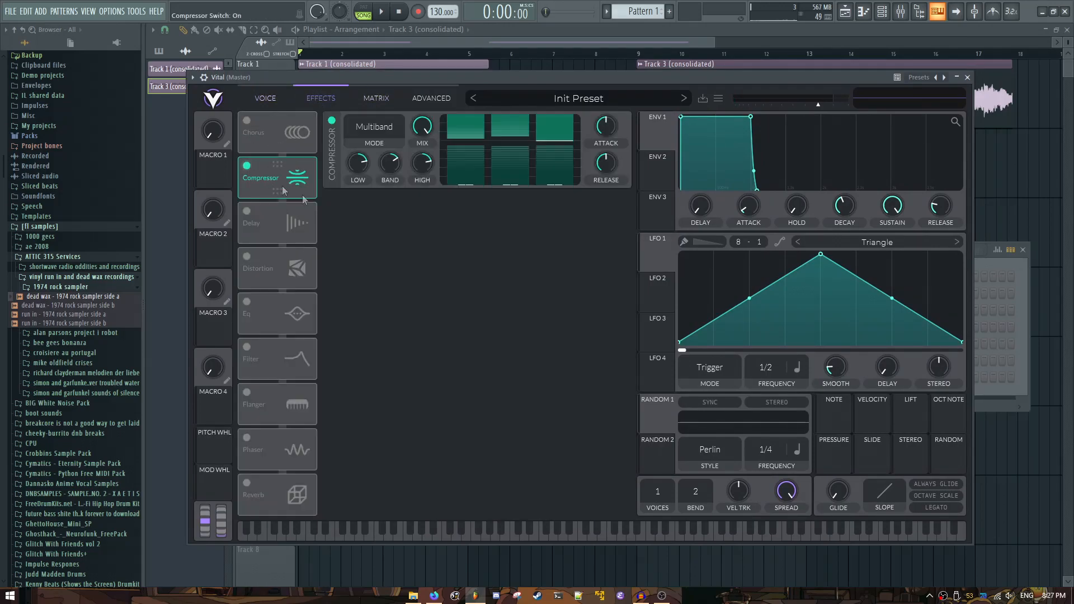
left_click_drag(423, 142, 420, 175)
left_click(286, 105)
left_click(336, 89)
left_click(287, 97)
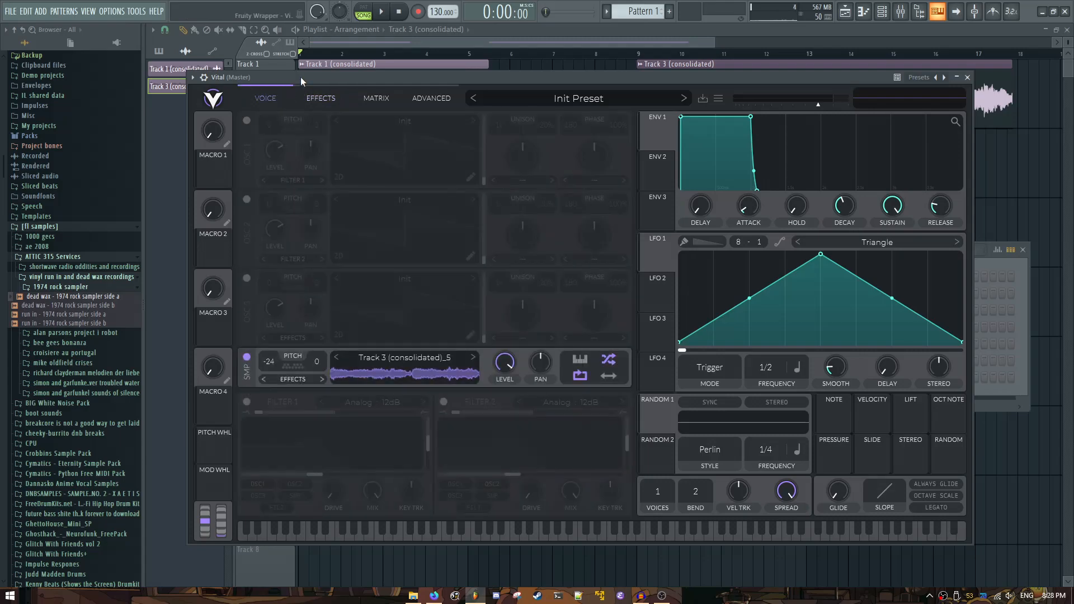
Step: Audition the compressed sample by playing notes across the keyboard range
key("x")
key("m")
key("r")
key("v")
key("c")
key("w")
key("e")
key("c")
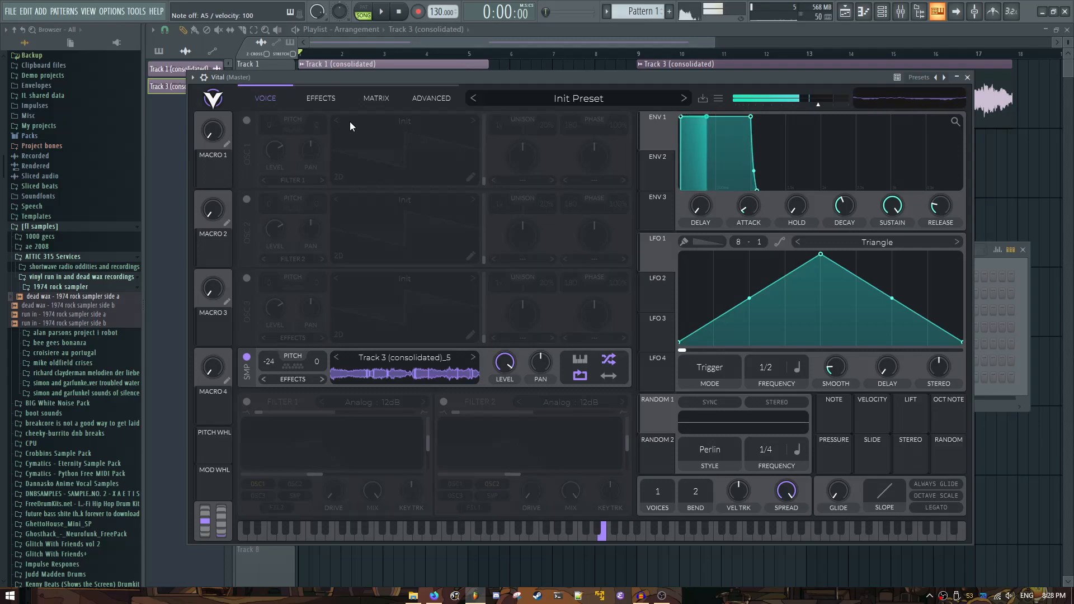
Step: Enable Filter 1 as a high-pass and route only the sampler through it, excluding oscillator 1
left_click(246, 402)
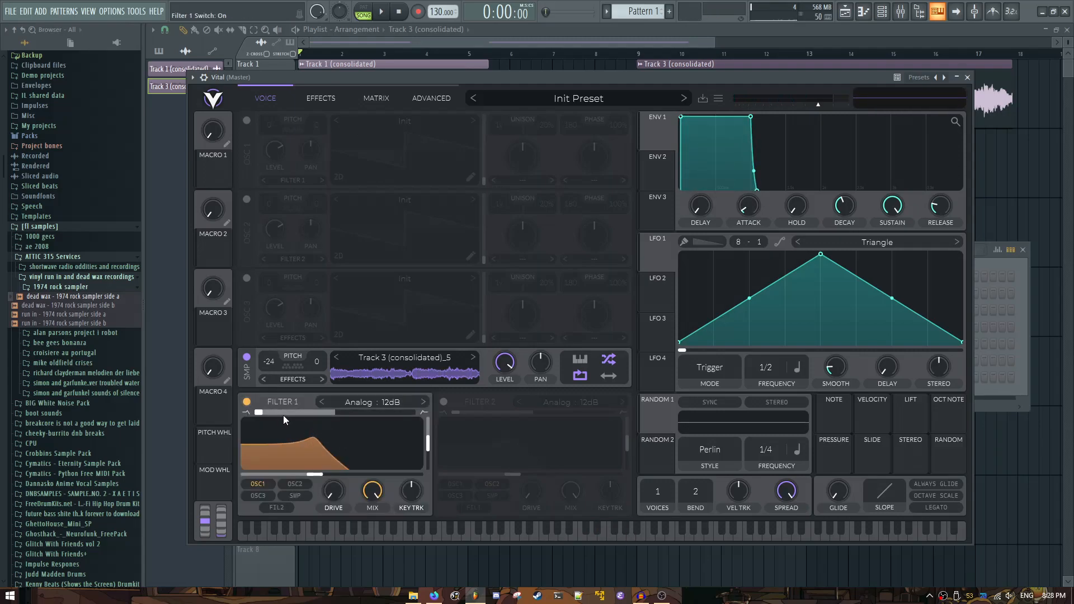
left_click_drag(284, 413, 415, 419)
left_click(293, 496)
left_click(261, 487)
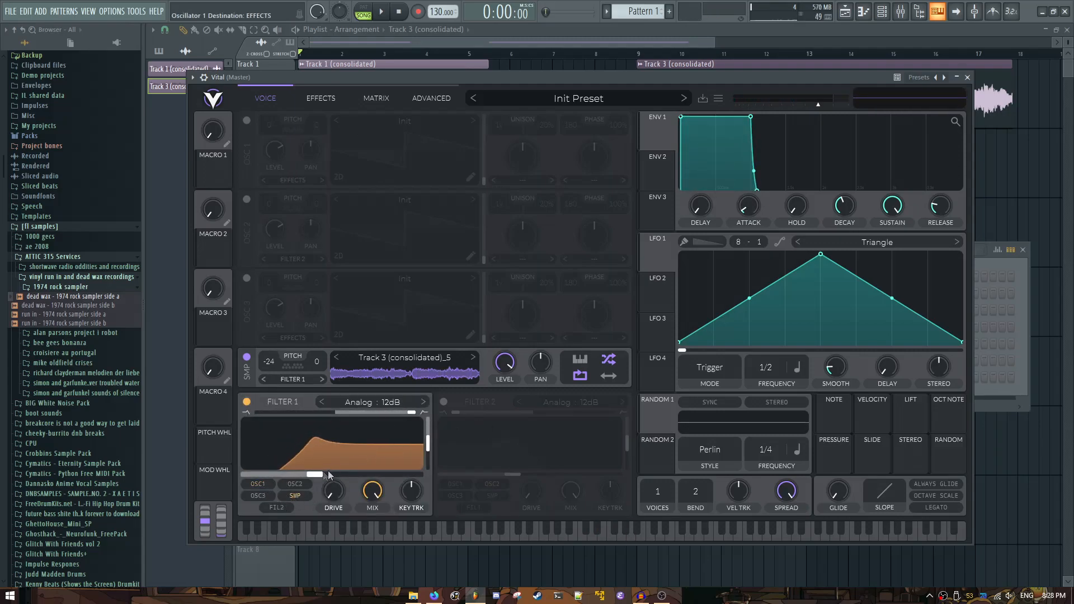
Step: Lower Filter 1's cutoff and resonance and choose its next filter style, testing with played notes
left_click_drag(315, 475, 300, 475)
left_click_drag(427, 450, 421, 471)
left_click(424, 403)
key("e")
key("y")
left_click_drag(301, 476, 271, 465)
key("q")
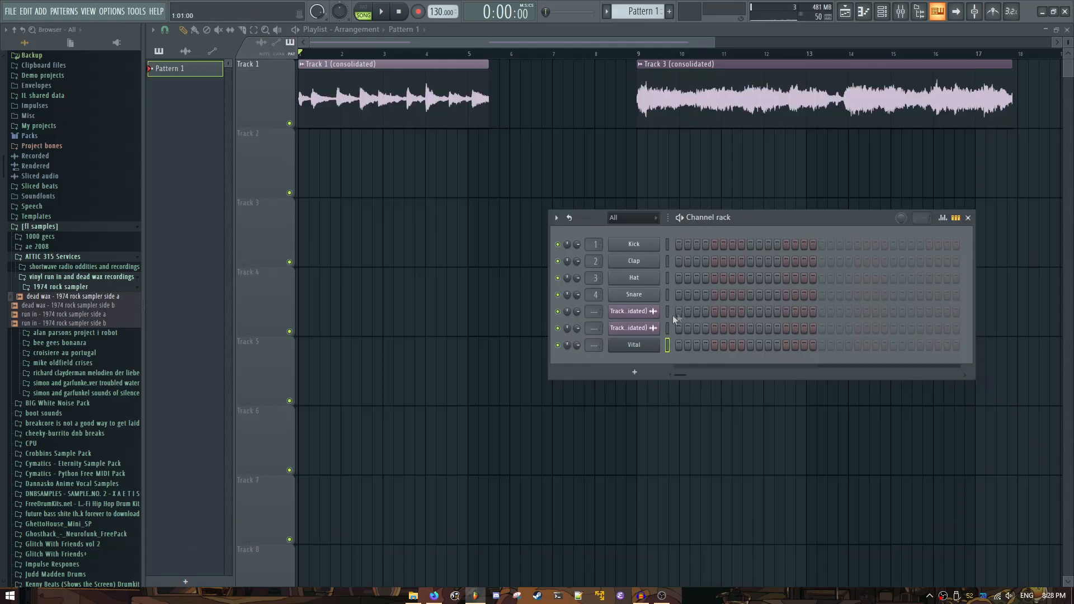
Step: Open the Vital channel's piano roll and set playback to pattern mode
right_click(667, 351)
left_click(677, 343)
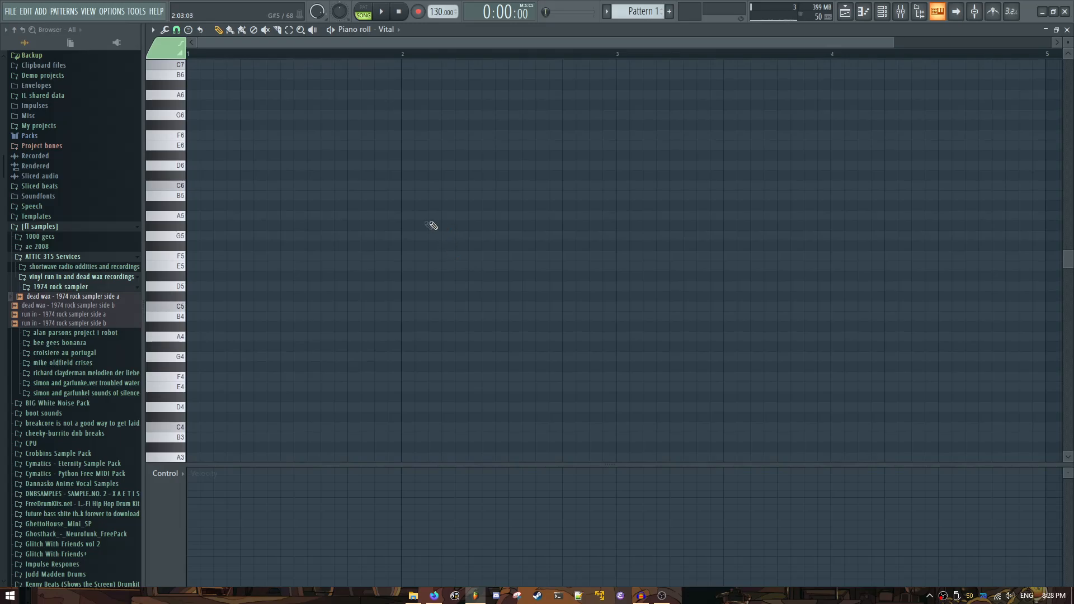
scroll(425, 226, "down", 3)
left_click(365, 12)
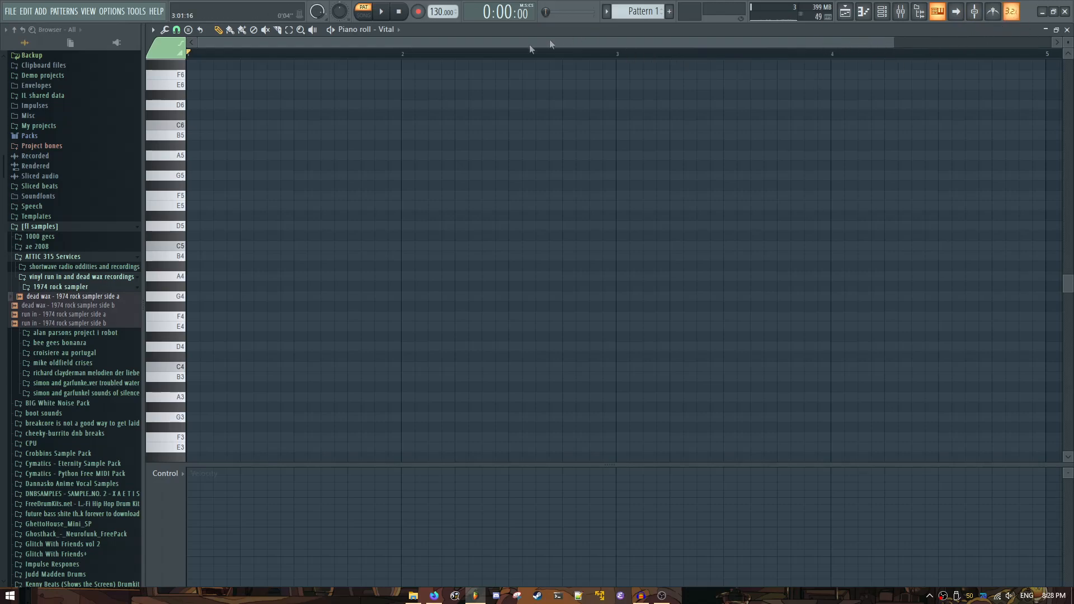
Step: Record a melody of about four bars into Vital's piano roll in Pattern 1 by playing notes live, then stop
left_click(417, 13)
left_click(539, 355)
left_click(384, 11)
key("w")
key("e")
key("r")
key("y")
key("g")
key("v")
key("w")
key("r")
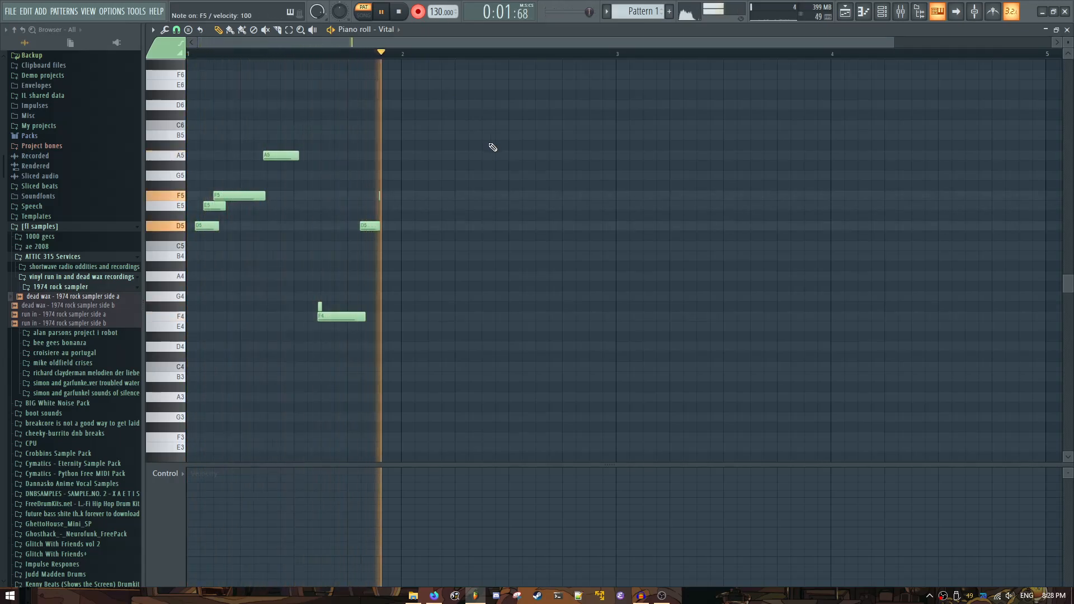
key("u")
key("w")
key("c")
key("w")
key("e")
key("2")
key("5")
key("r")
key("u")
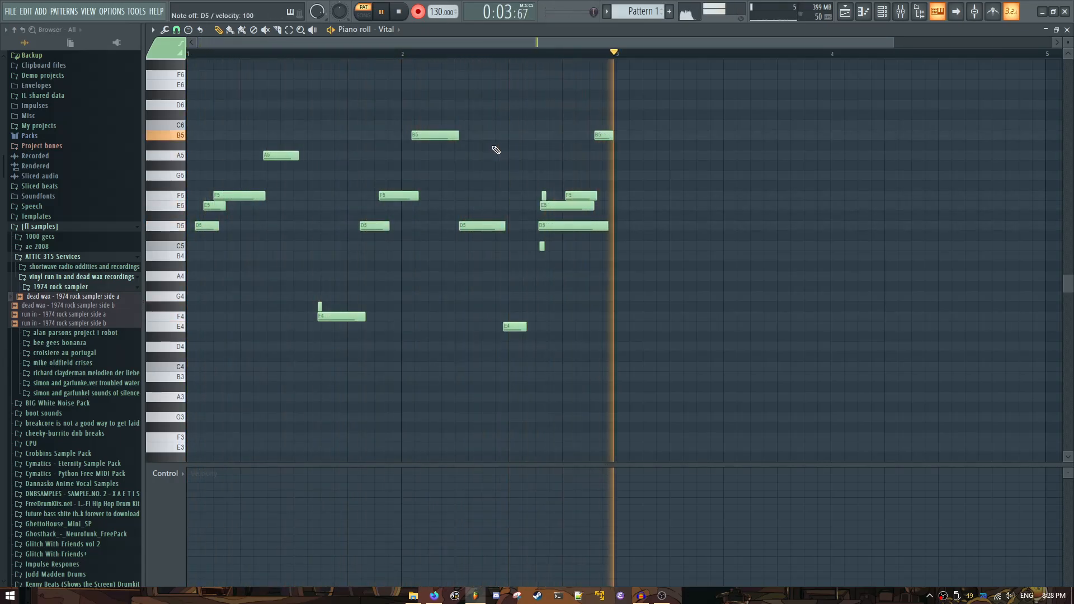
key("y")
key("w")
key("r")
key("t")
key("u")
key("w")
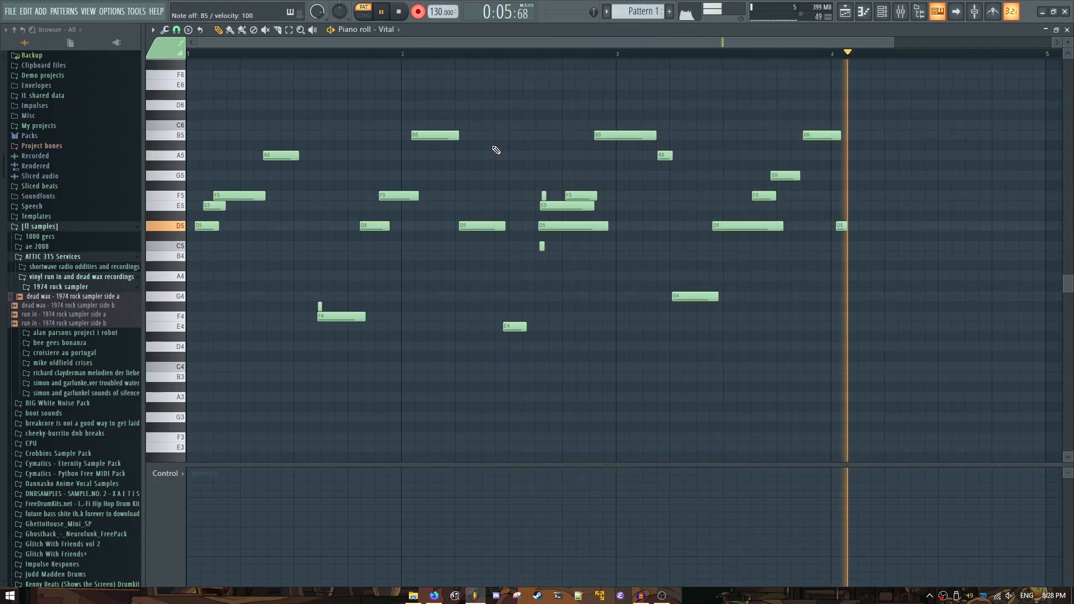
key("r")
key("t")
key("v")
key("b")
key("w")
key("r")
key("t")
key("v")
key("t")
key("w")
key("t")
key("r")
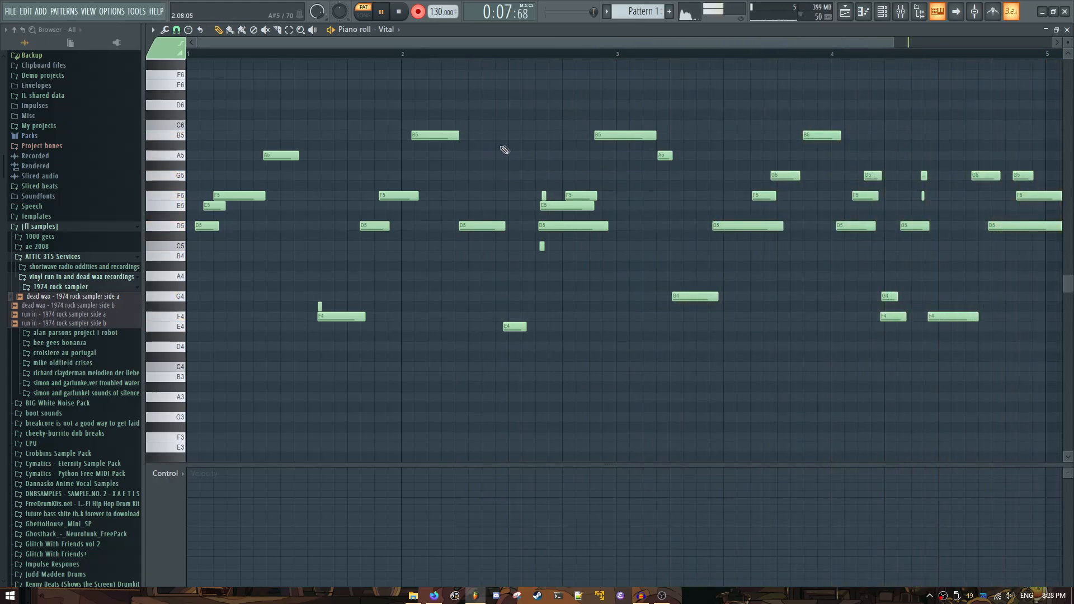
key("space")
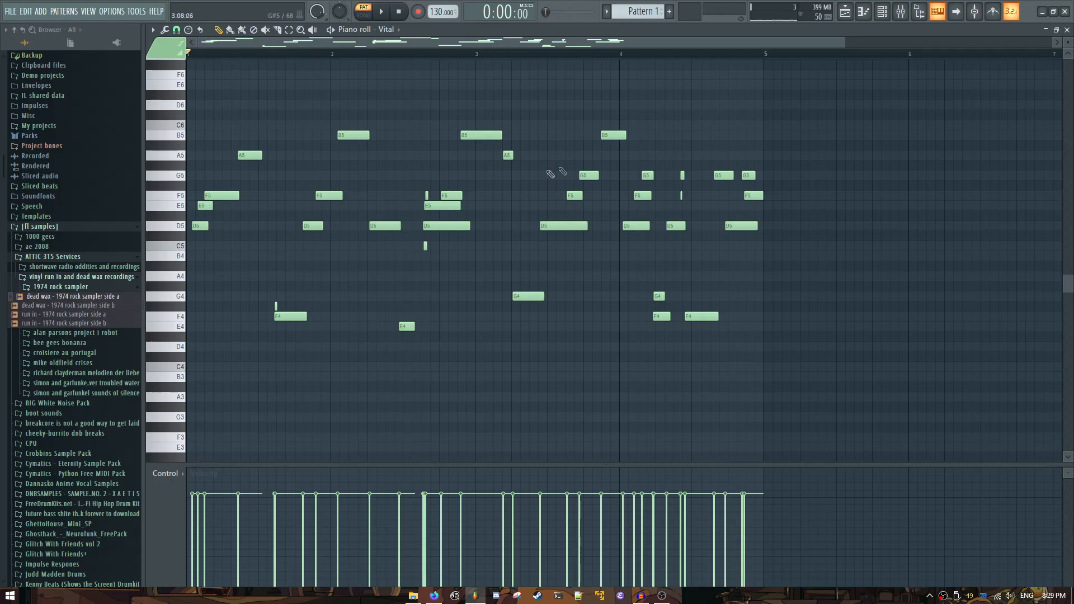
Step: Open the playlist, switch playback to song mode and mute Track 1 with the consolidated audio clips
key("F5")
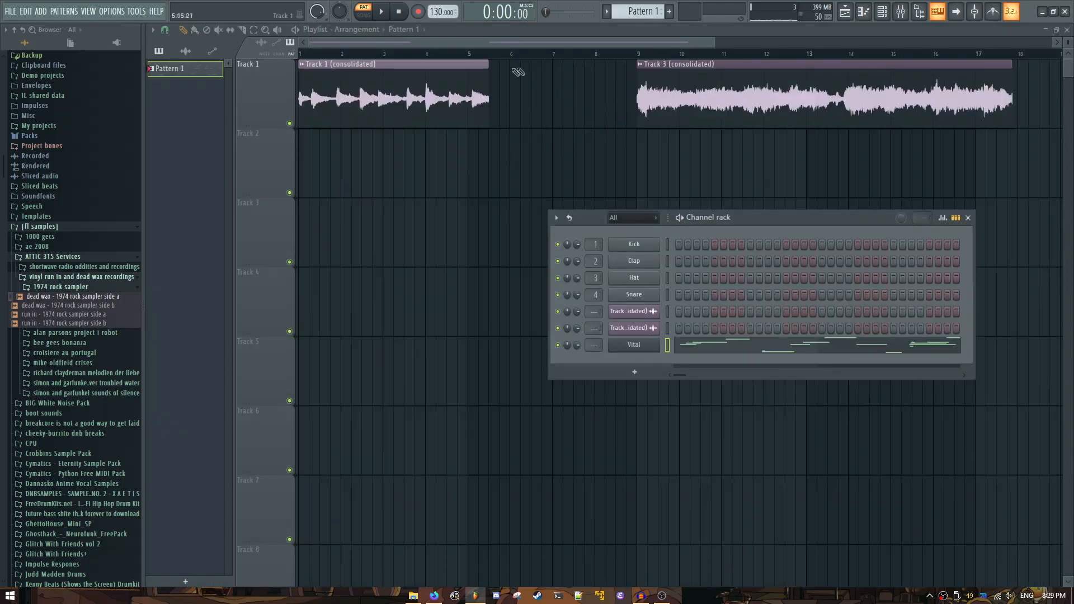
key("F6")
key("l")
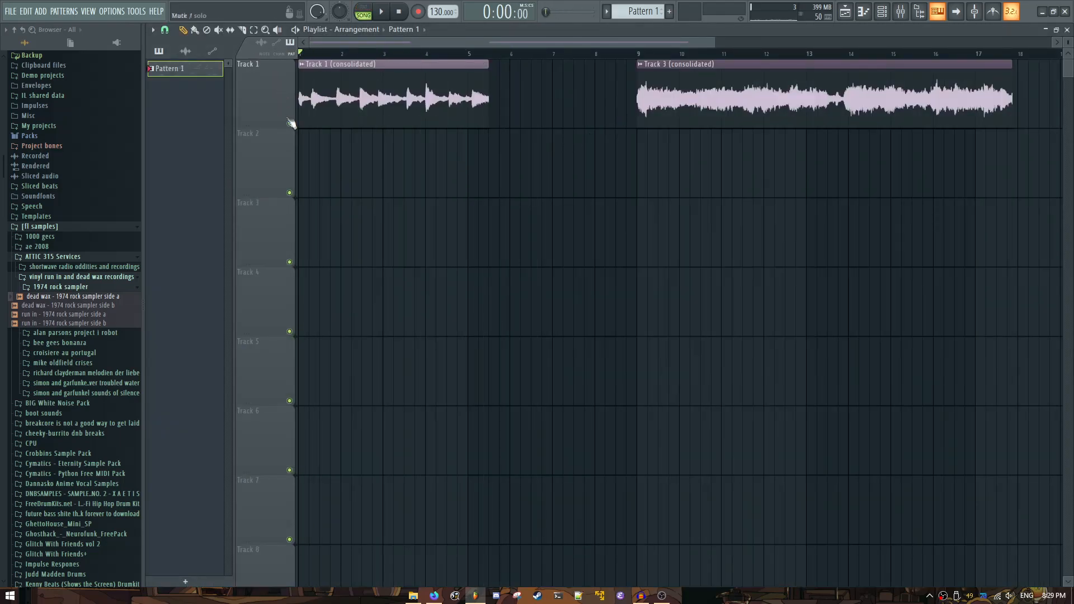
left_click(289, 122)
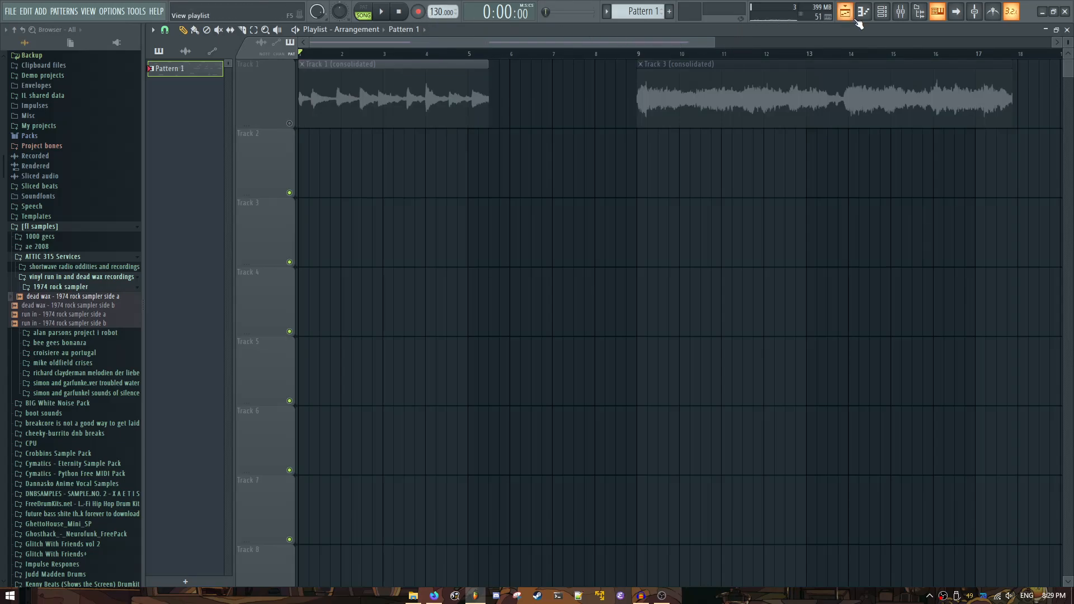
Step: Clone the Vital channel in the channel rack and close the duplicate's plugin window
left_click(883, 12)
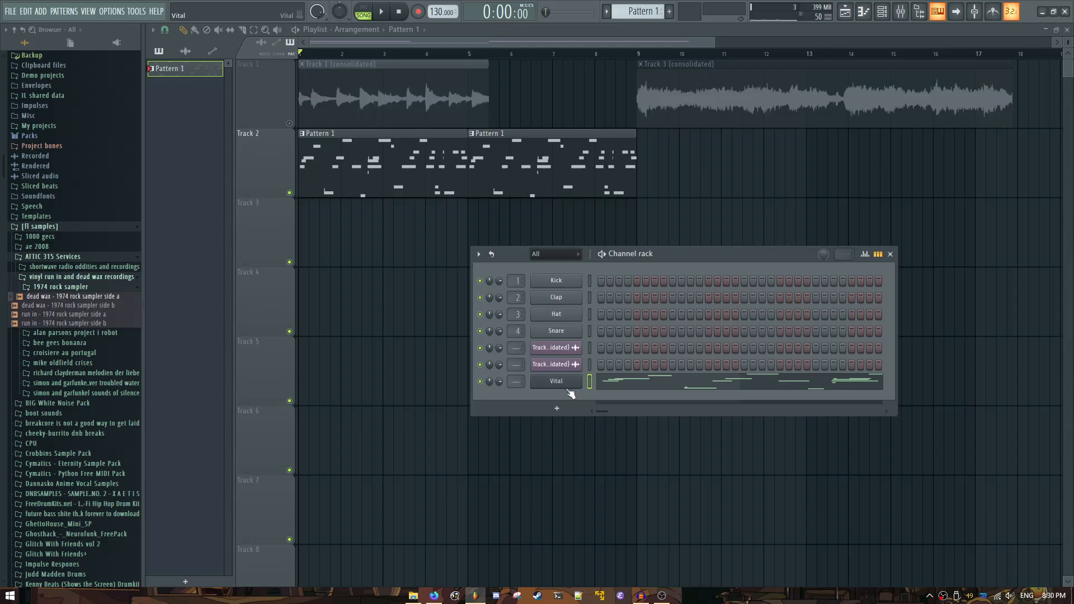
mouse_move(615, 267)
left_mouse_down()
mouse_move(656, 246)
mouse_move(605, 276)
left_mouse_up()
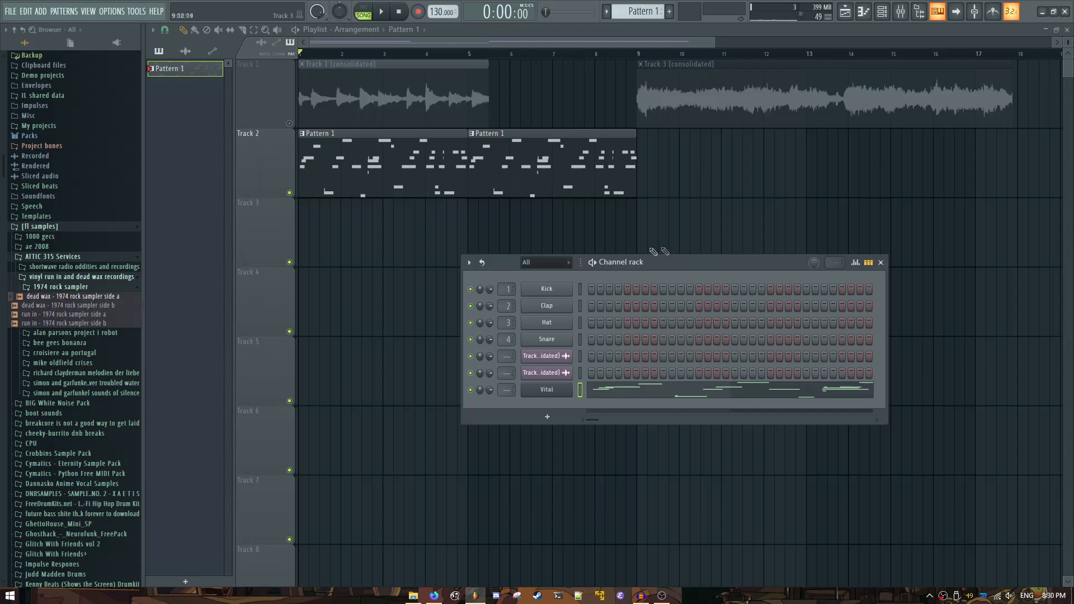
left_click_drag(661, 262, 706, 237)
right_click(612, 371)
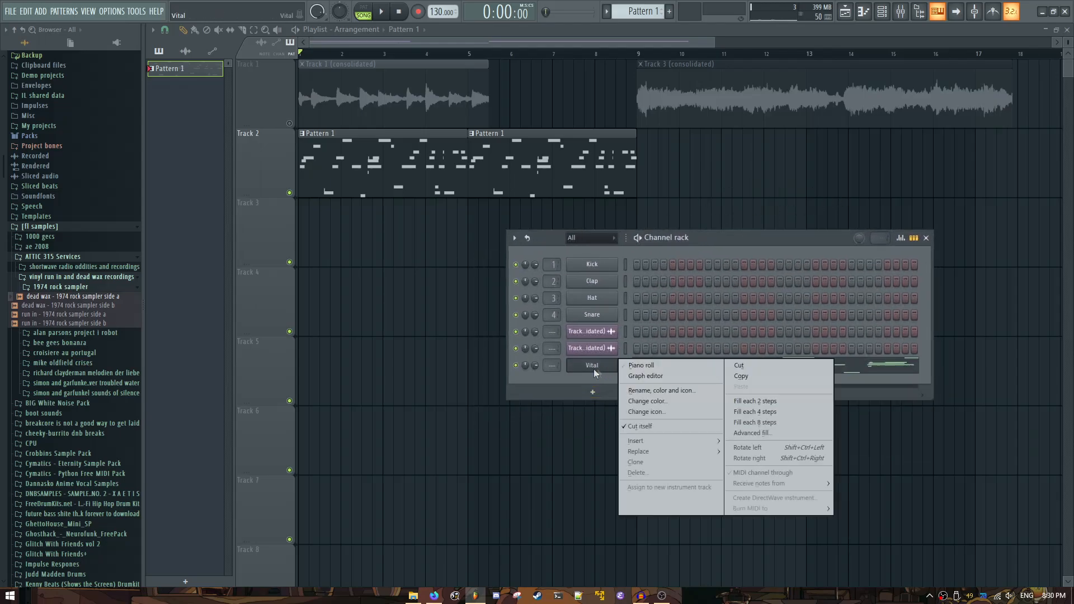
left_click(633, 460)
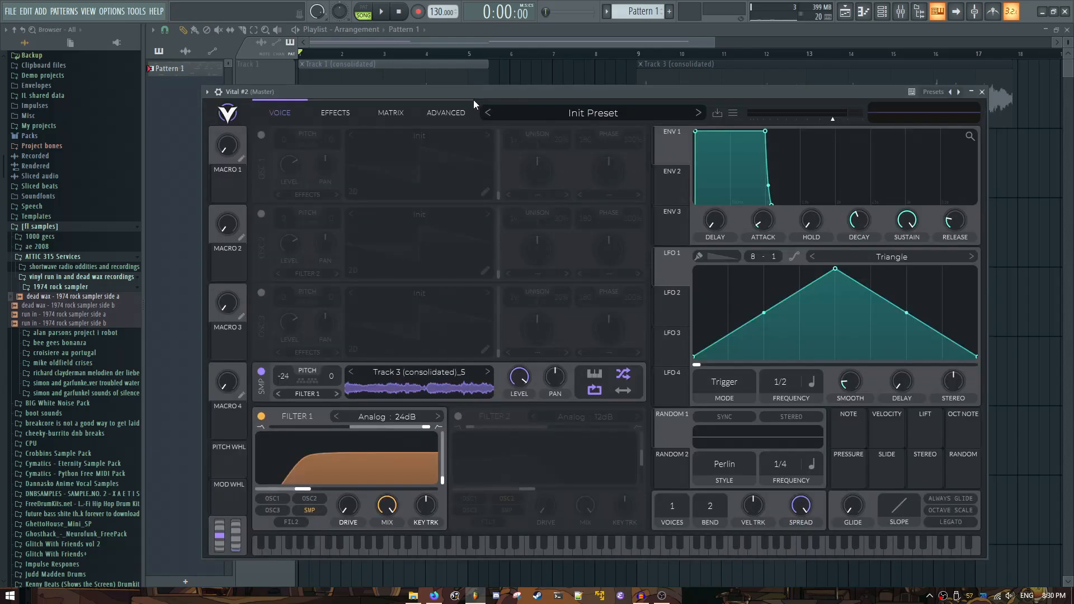
key("Escape")
Step: Assign the Vital channel to mixer insert 1 and Vital #2 to mixer insert 2
left_click(626, 366)
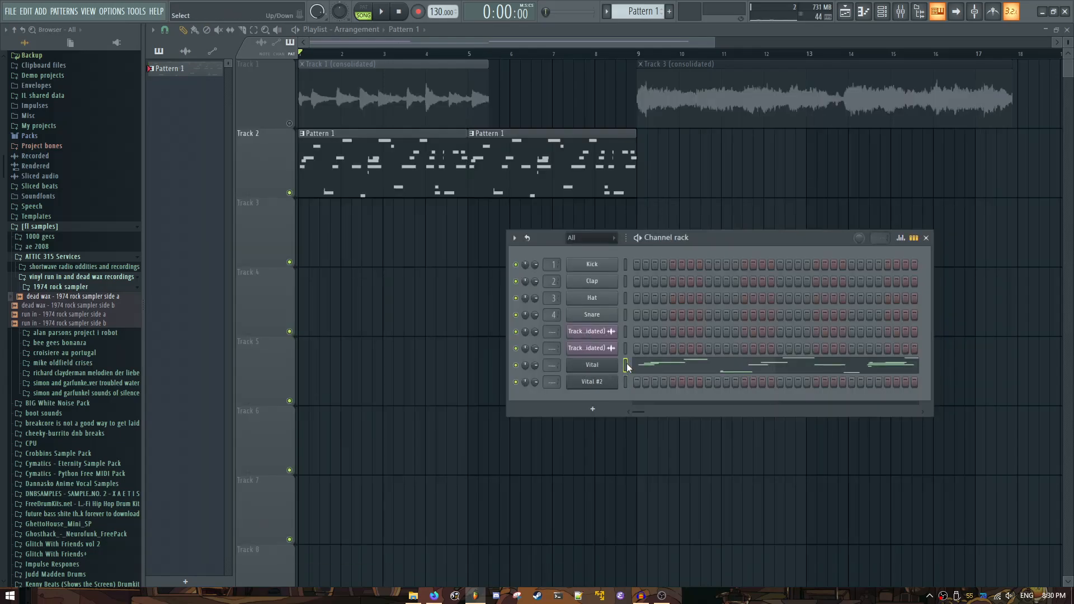
scroll(554, 365, "up", 1)
scroll(554, 381, "up", 2)
Step: Pan mixer insert 1 about 51% left and insert 2 to the right, then close the mixer
left_click(900, 12)
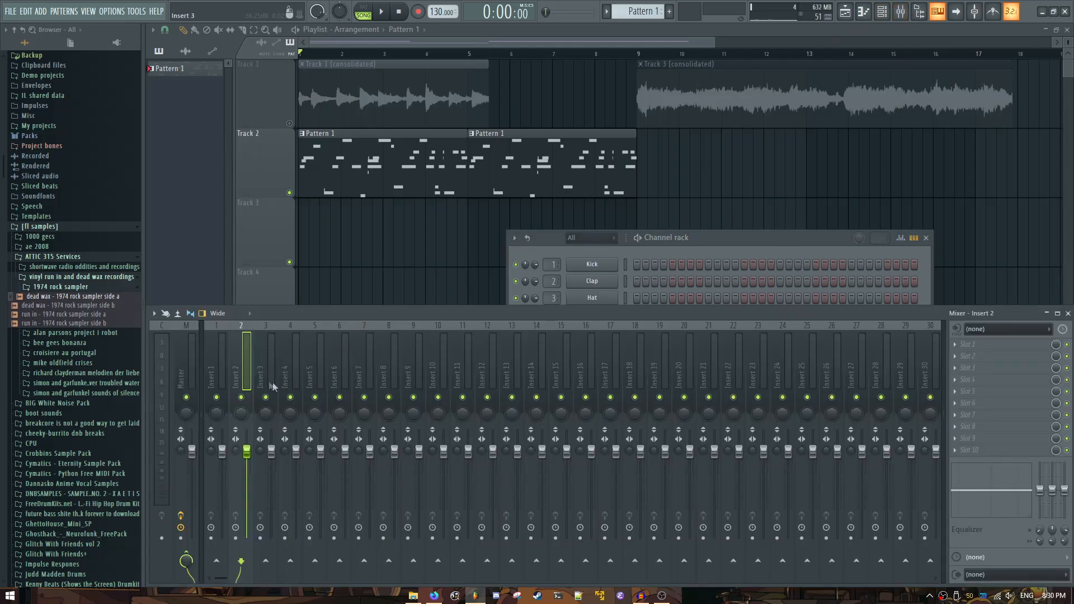
left_click(220, 365)
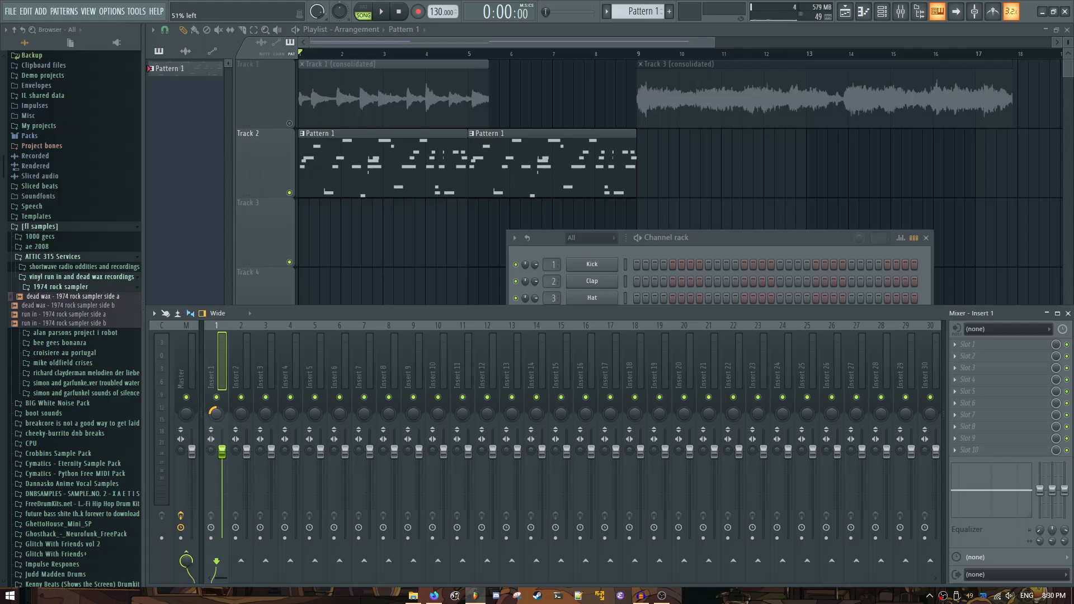
left_click(239, 412)
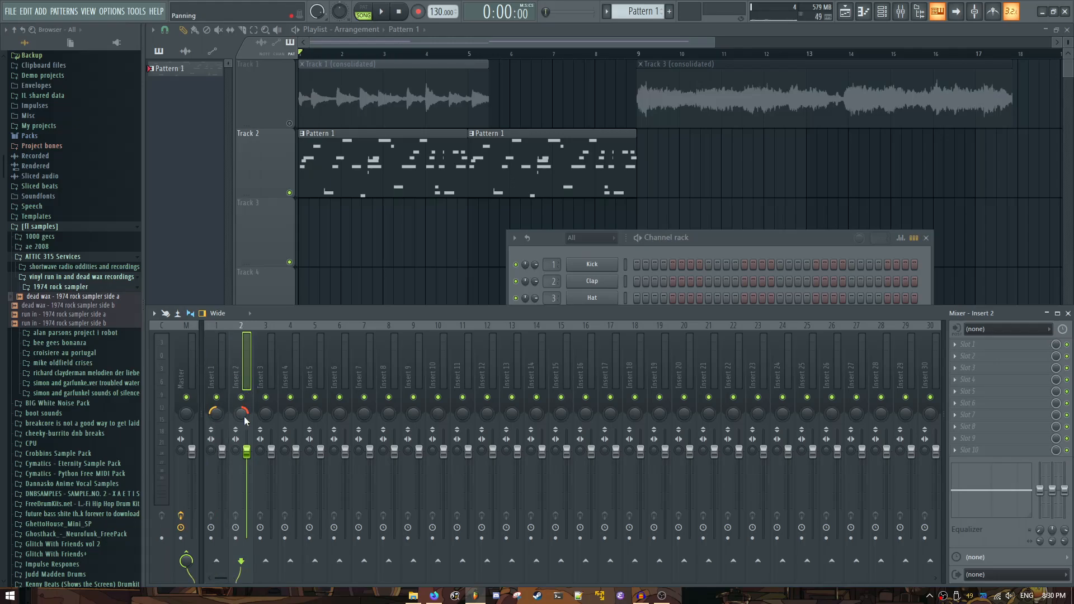
left_click(223, 374)
key("F9")
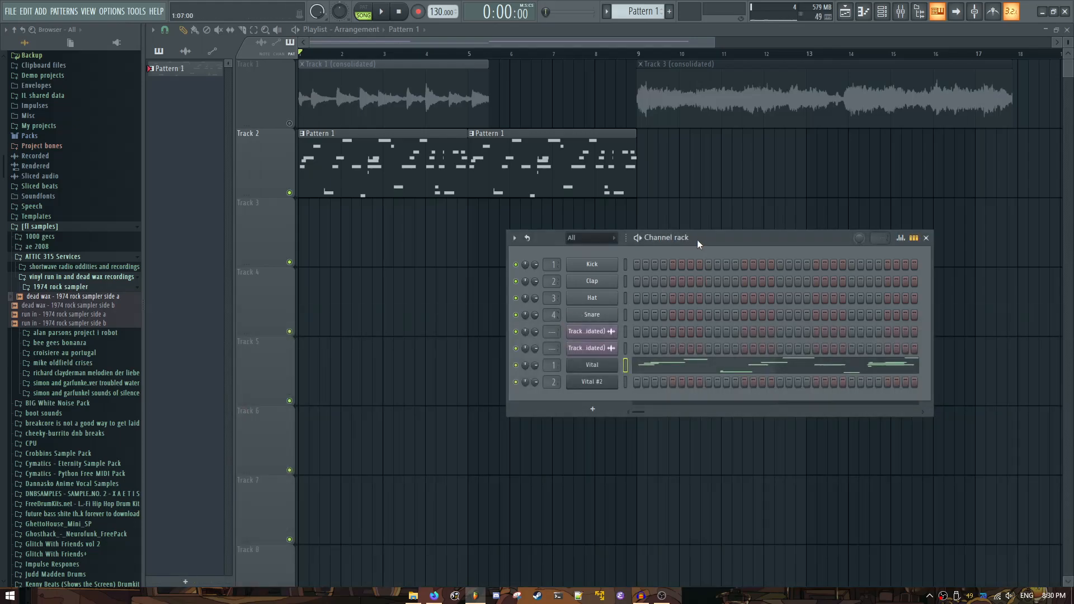
Step: Copy the whole melody from Vital's piano roll and paste it into Vital #2 in a new Pattern 2
left_click_drag(697, 239, 661, 232)
left_click(600, 359)
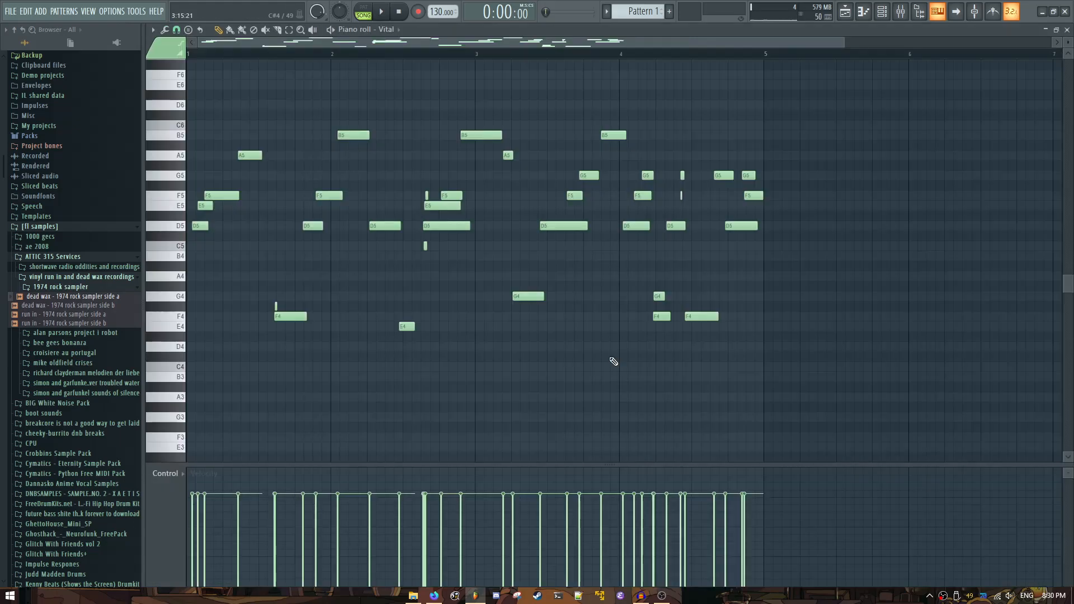
key("ctrl+a")
key("Escape")
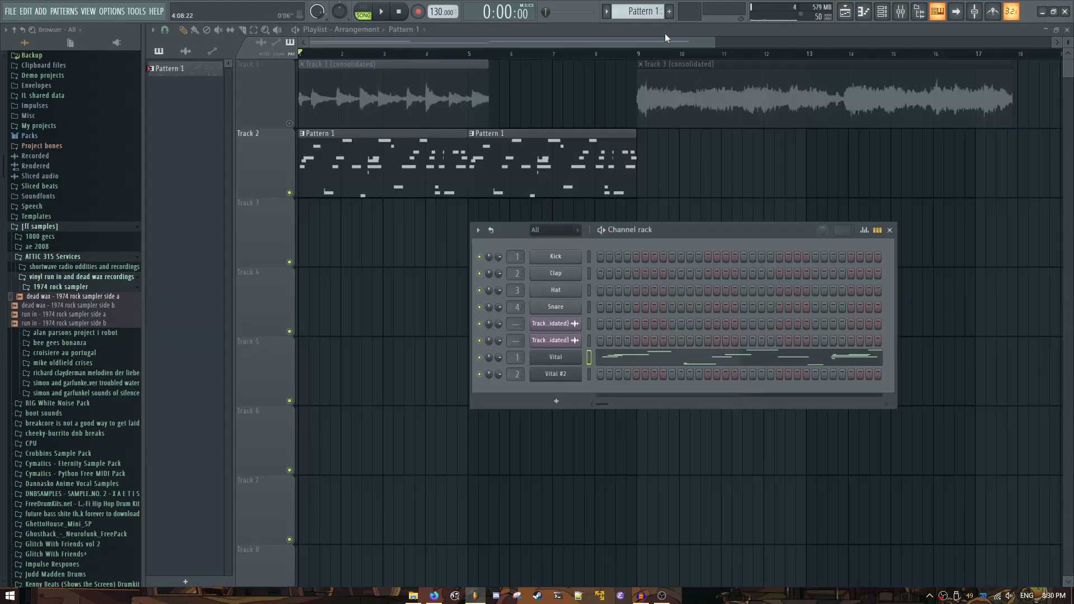
left_click(669, 12)
right_click(564, 374)
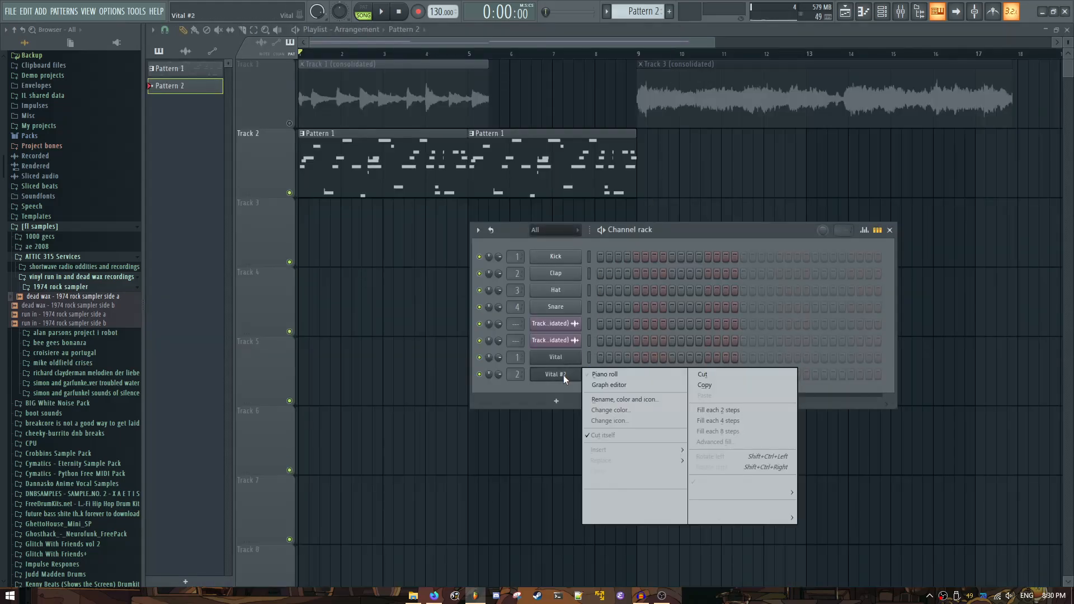
left_click(607, 373)
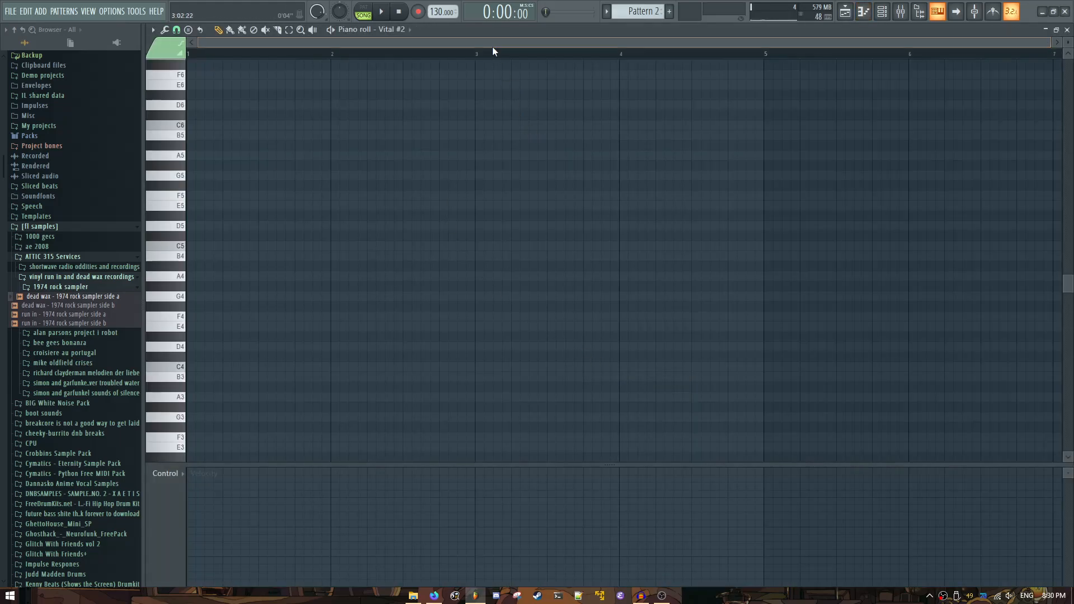
key("ctrl+v")
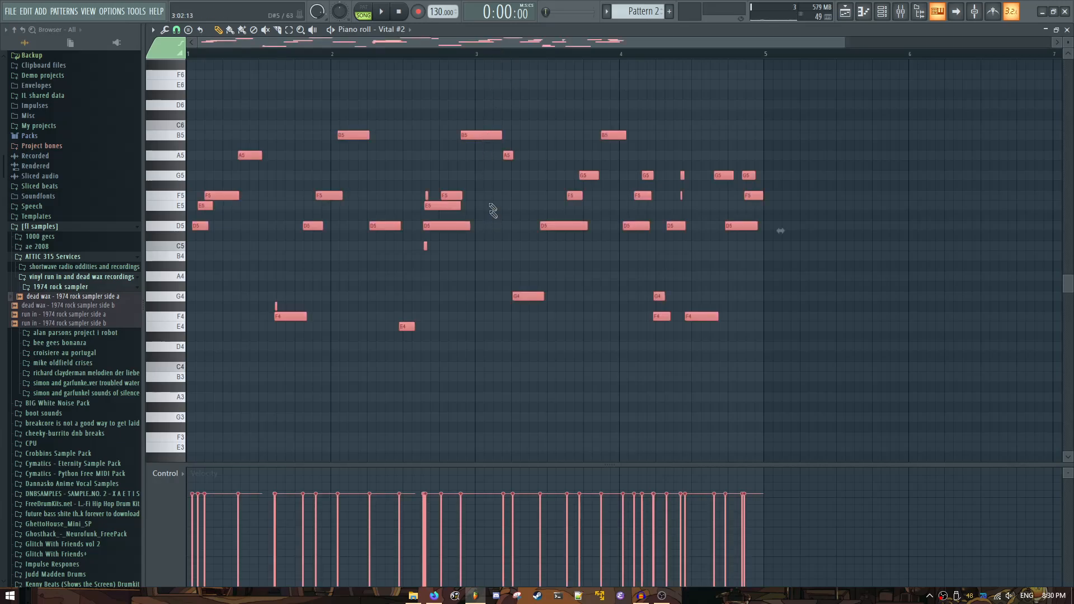
Step: Deselect the pasted notes and flip the Vital #2 melody horizontally so it runs backwards
left_click(774, 123)
right_click(775, 123)
scroll(717, 47, "down", 2)
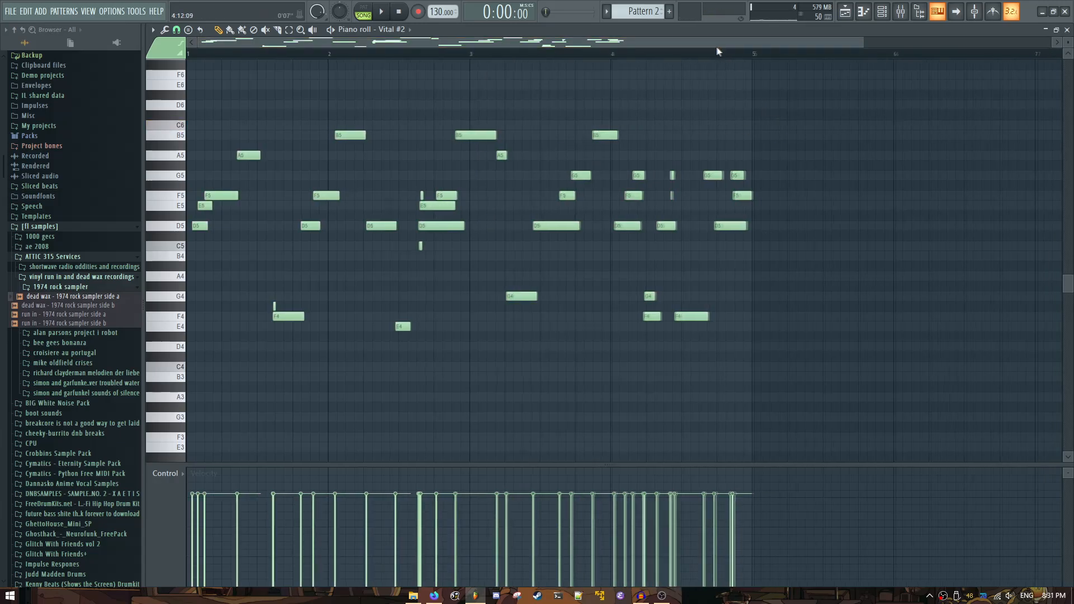
key("alt+y")
left_click(802, 319)
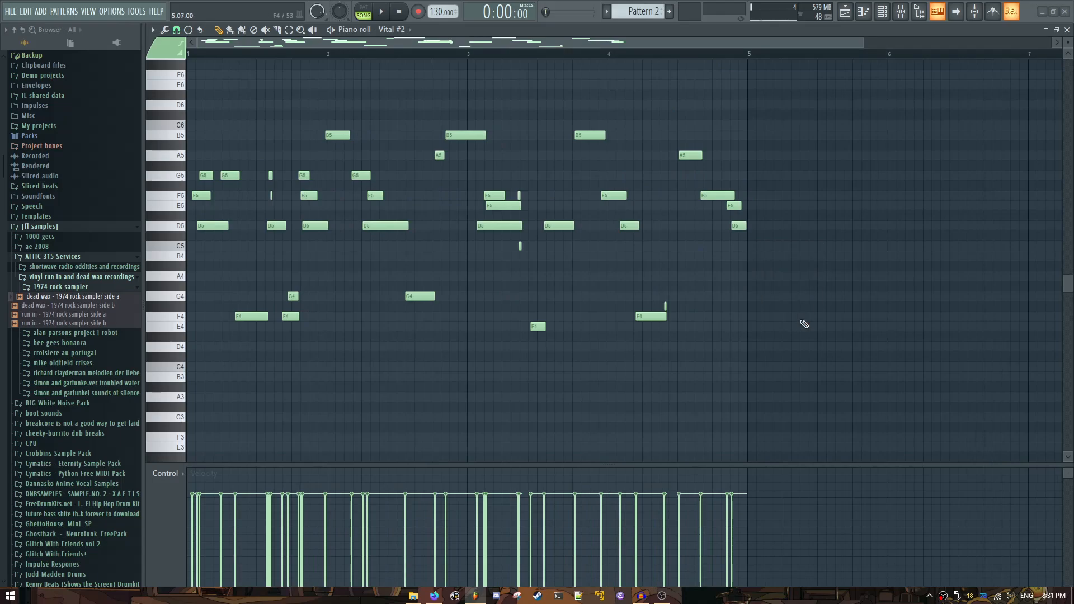
Step: Audition both patterns together in the playlist and set a loop selection over the first eight bars
key("F5")
key("space")
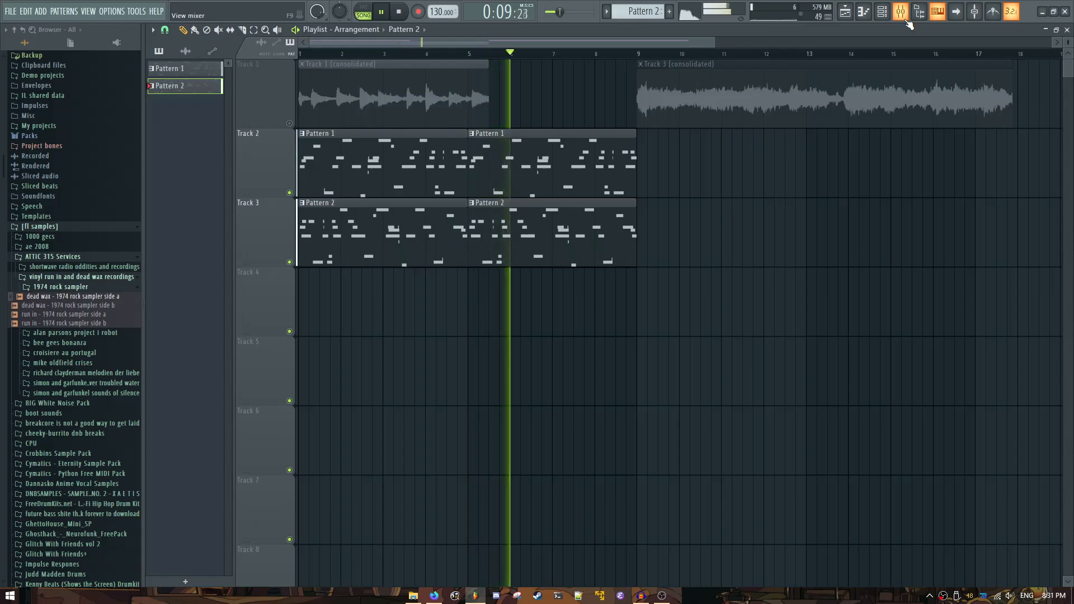
key("space")
left_click_drag(644, 58, 301, 55)
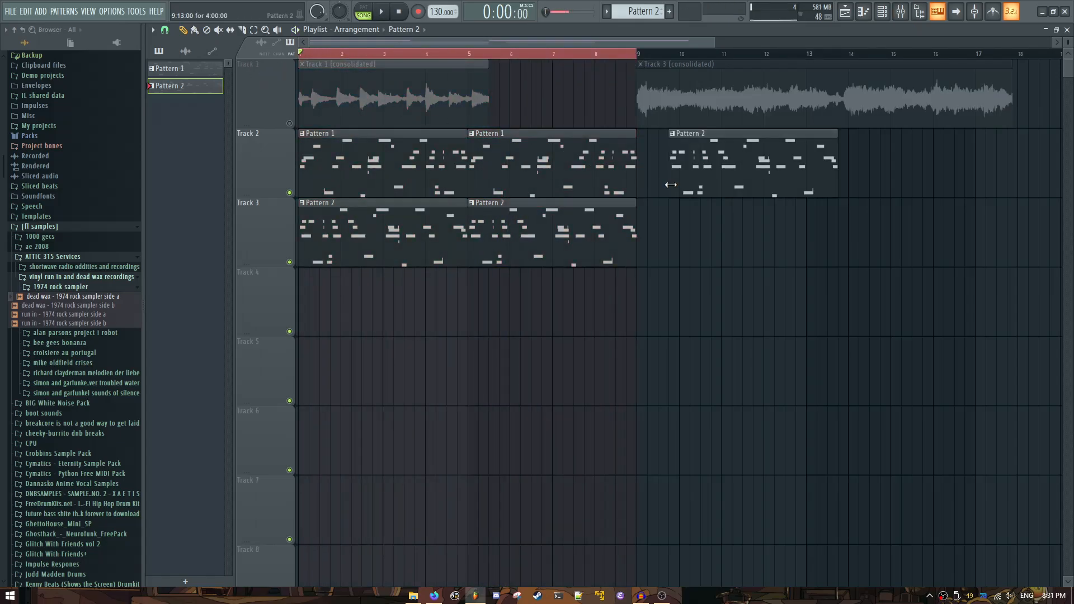
Step: Route mixer inserts 1 and 2 only to insert 3, and insert 3 only to insert 4
left_click(903, 17)
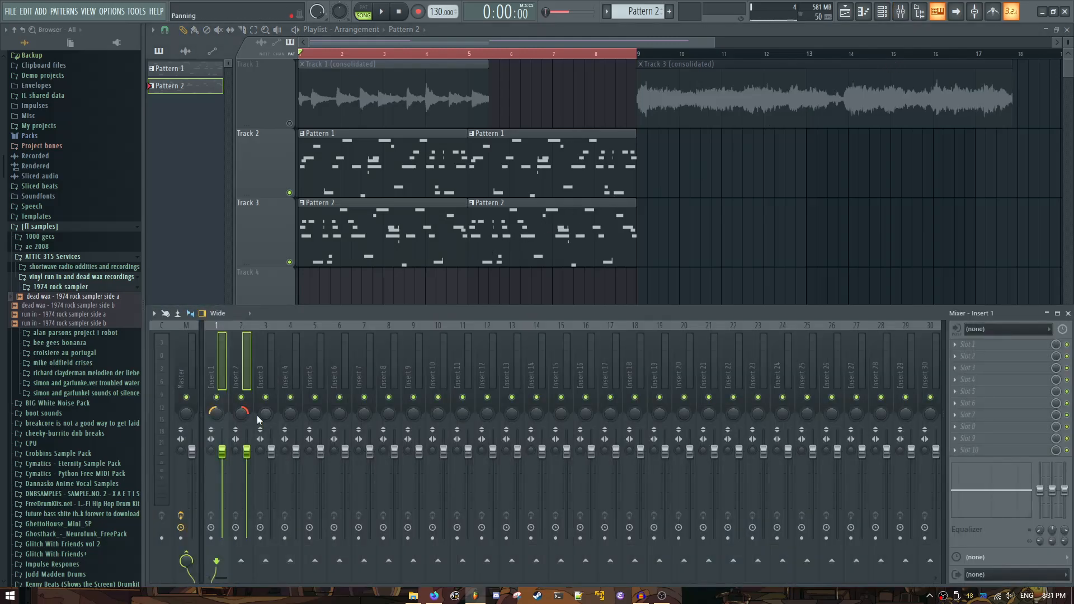
right_click(269, 562)
left_click(326, 546)
left_click(260, 378)
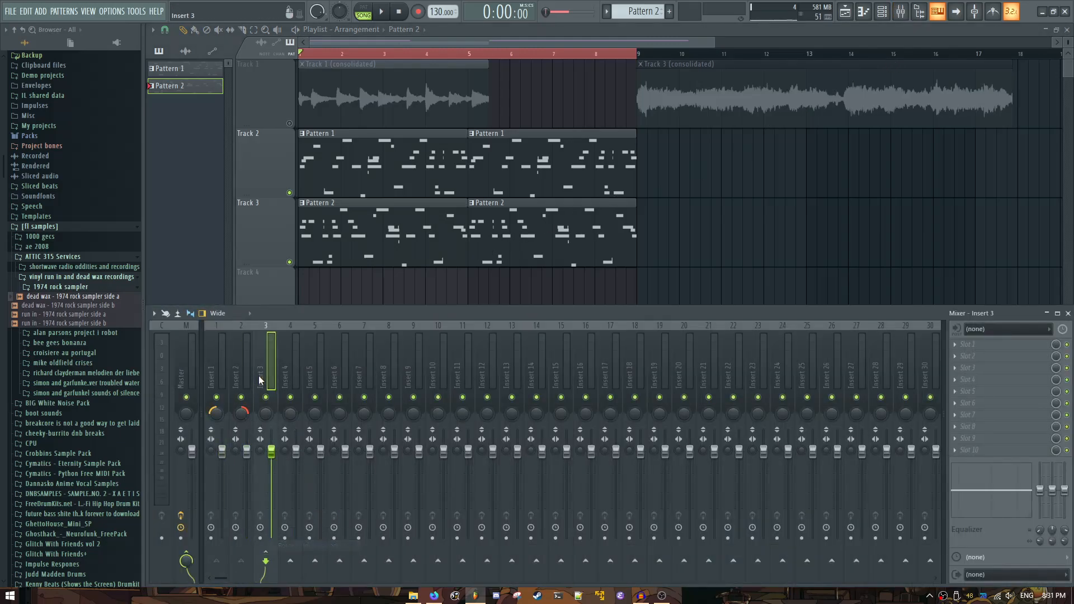
right_click(297, 564)
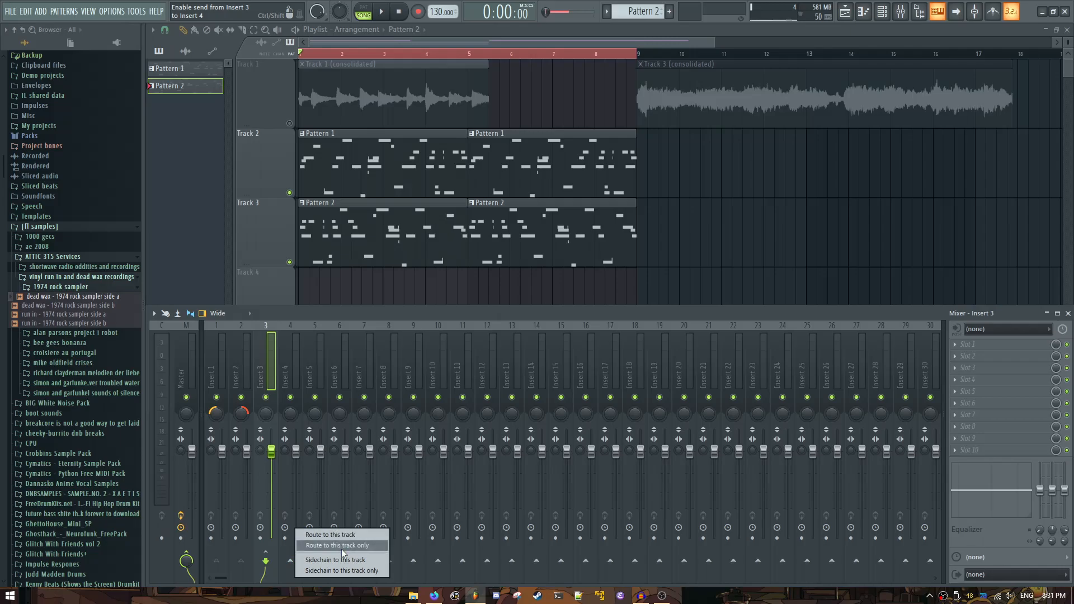
left_click(342, 546)
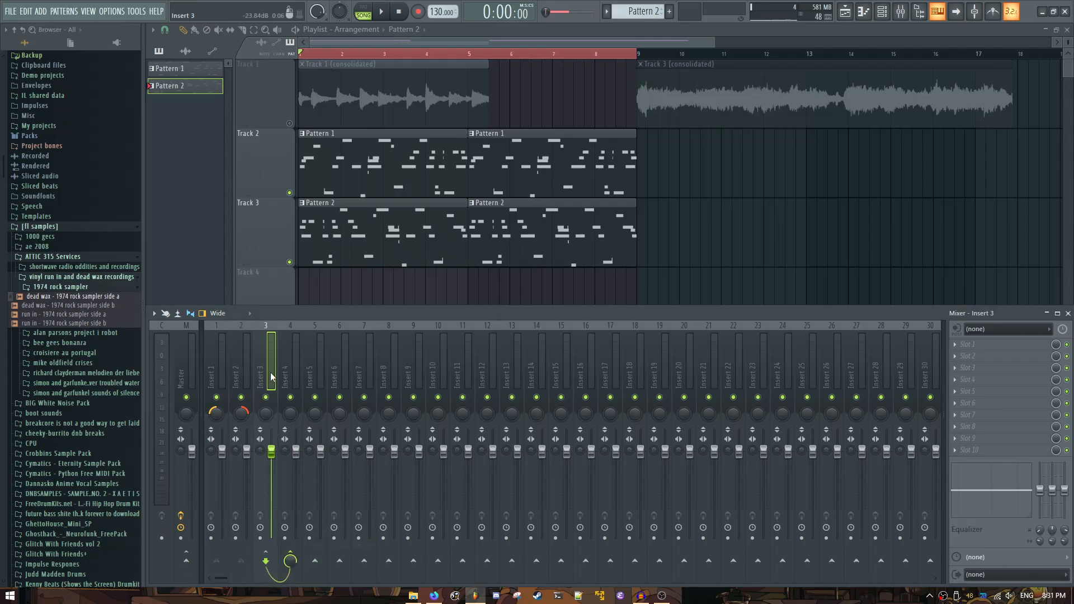
Step: Load PaulXStretch in the first effect slot of insert 4 and lower the master volume to 72%
left_click(297, 375)
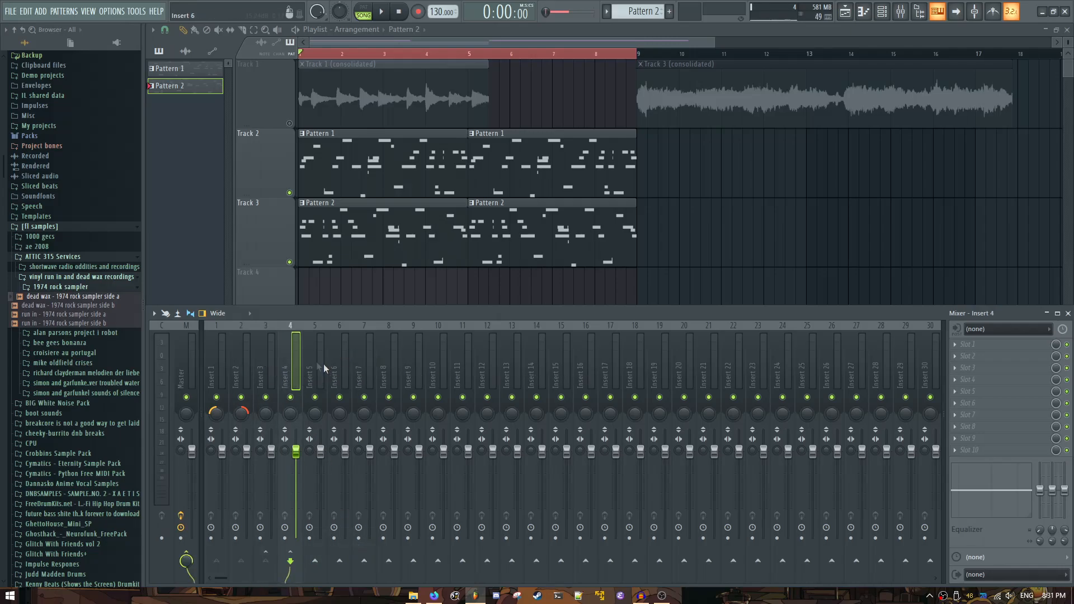
left_click(981, 347)
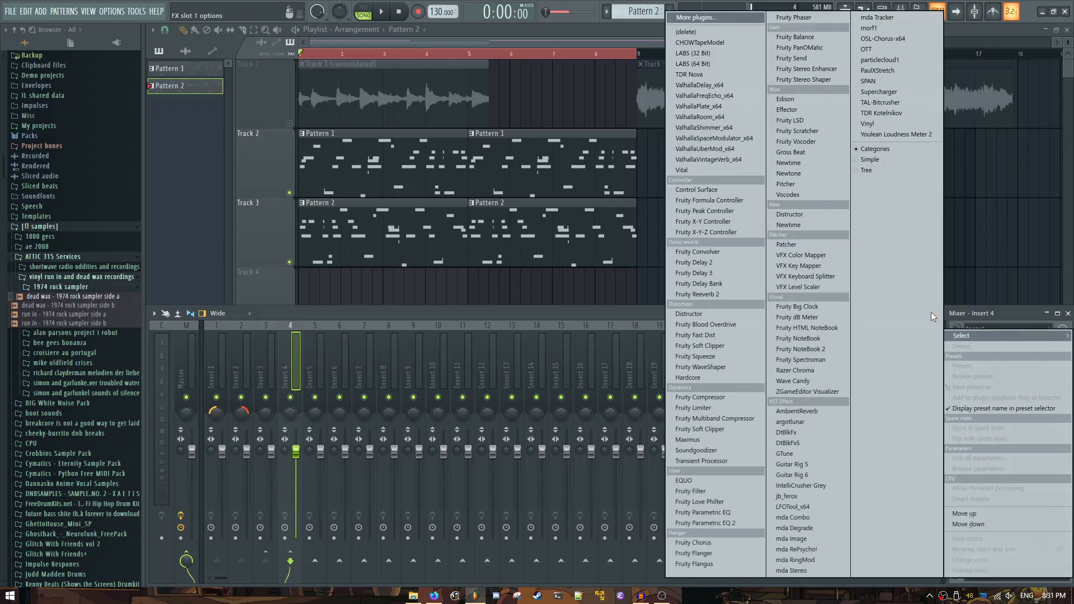
left_click(902, 68)
left_click_drag(498, 112, 631, 167)
left_click_drag(192, 452, 192, 476)
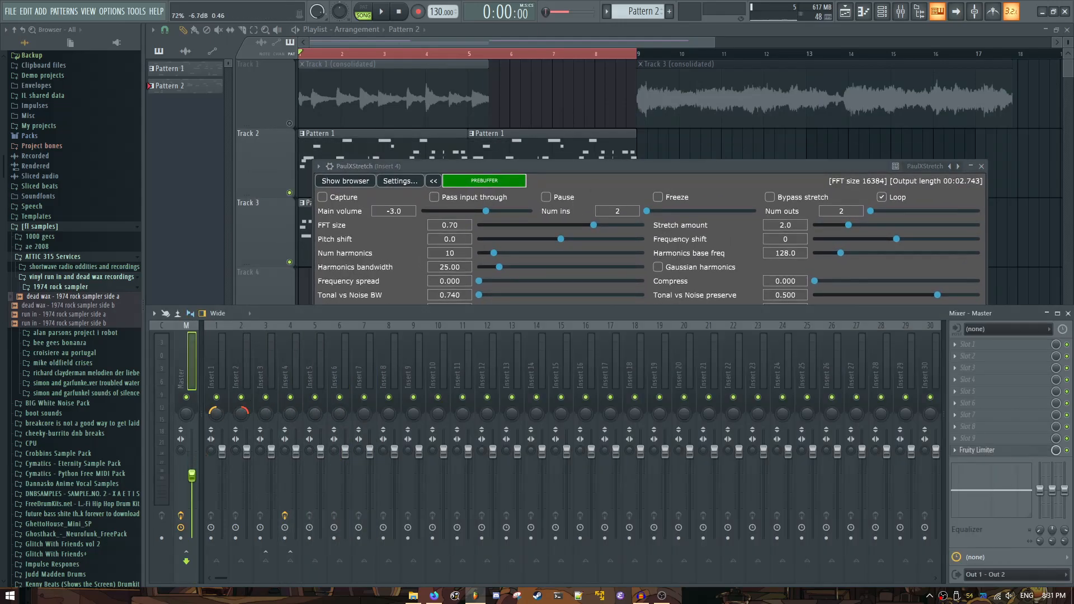
Step: Play the eight-bar loop, capture it in PaulXStretch with a stretch amount of 1.0, and close the plugin window
left_click(582, 171)
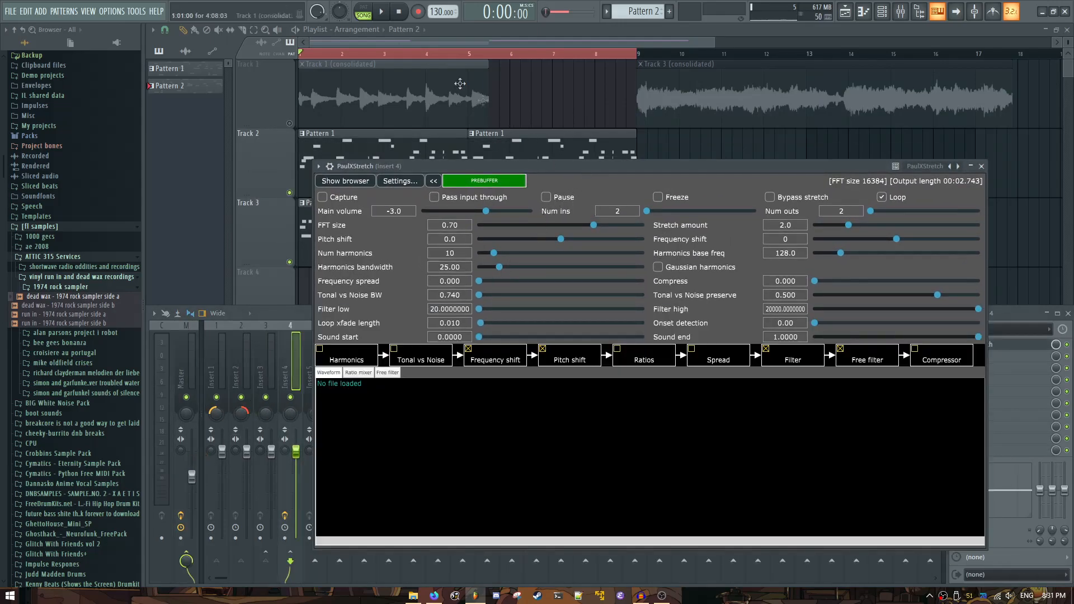
left_click(383, 12)
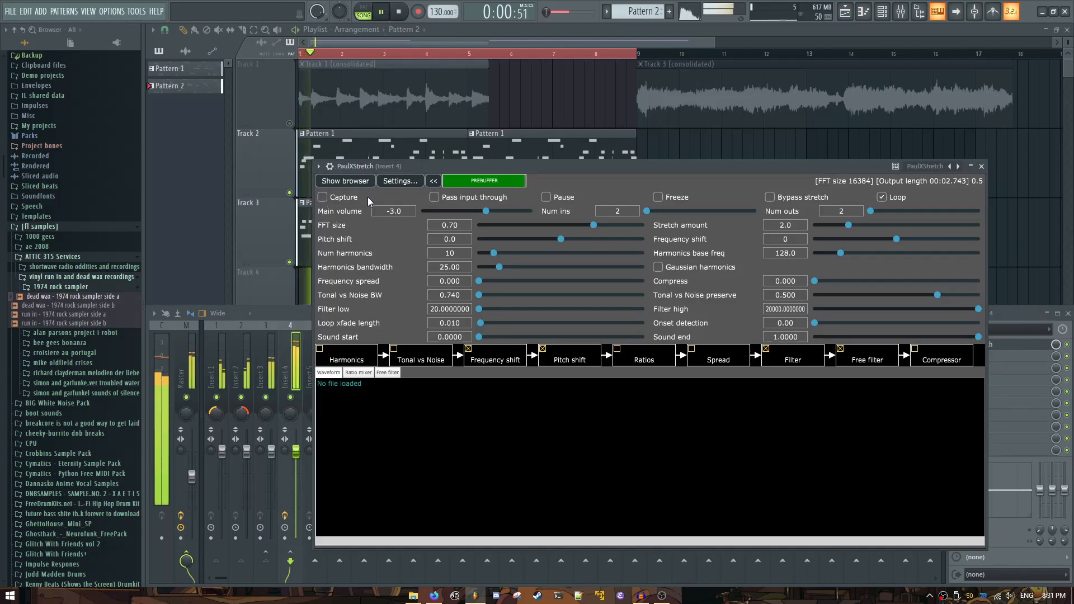
left_click(322, 197)
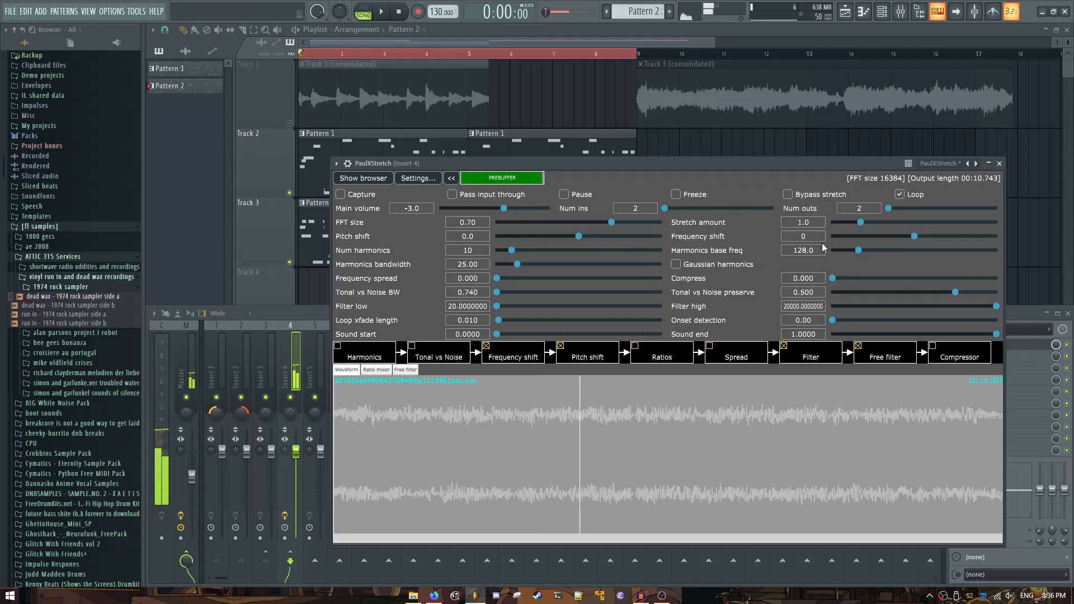
key("Escape")
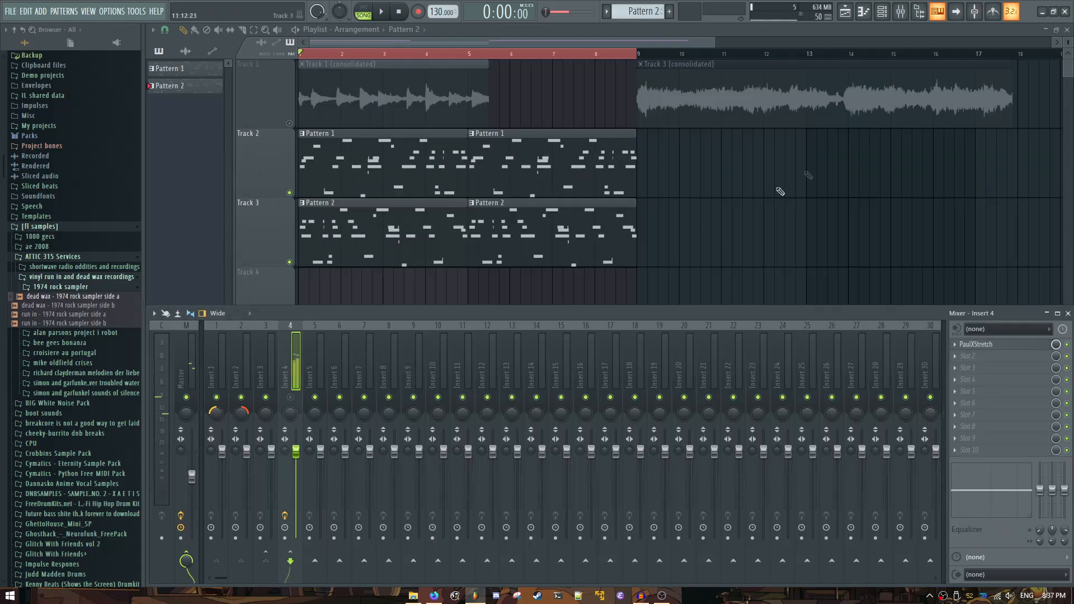
Step: Create Pattern 3, clone the two Vital channels to inserts 5 and 6, and name the four Low Left, Low Right, High Left and High Right
left_click(883, 14)
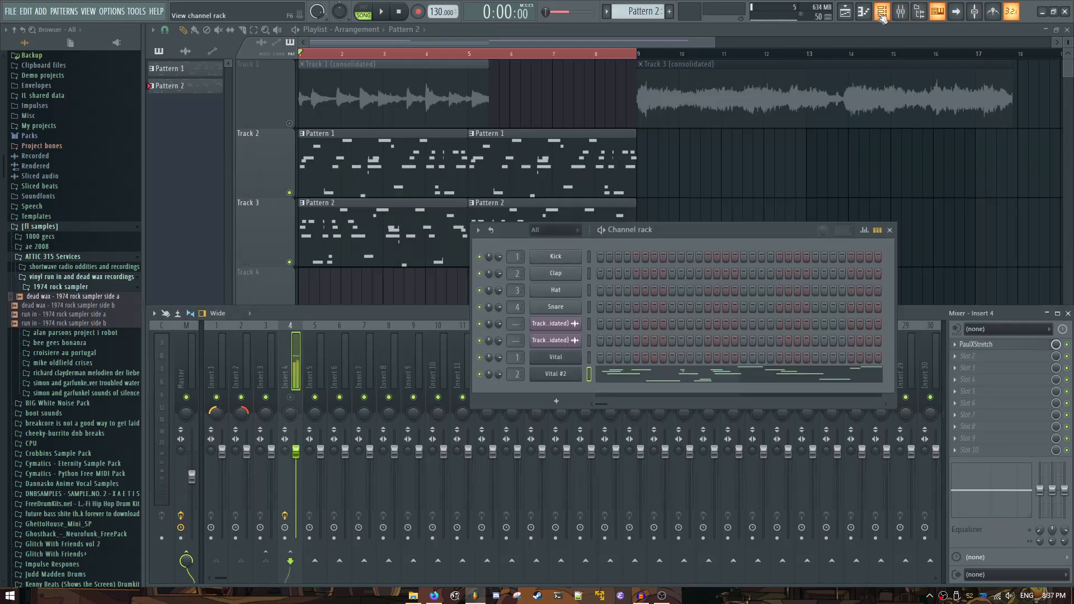
left_click(669, 12)
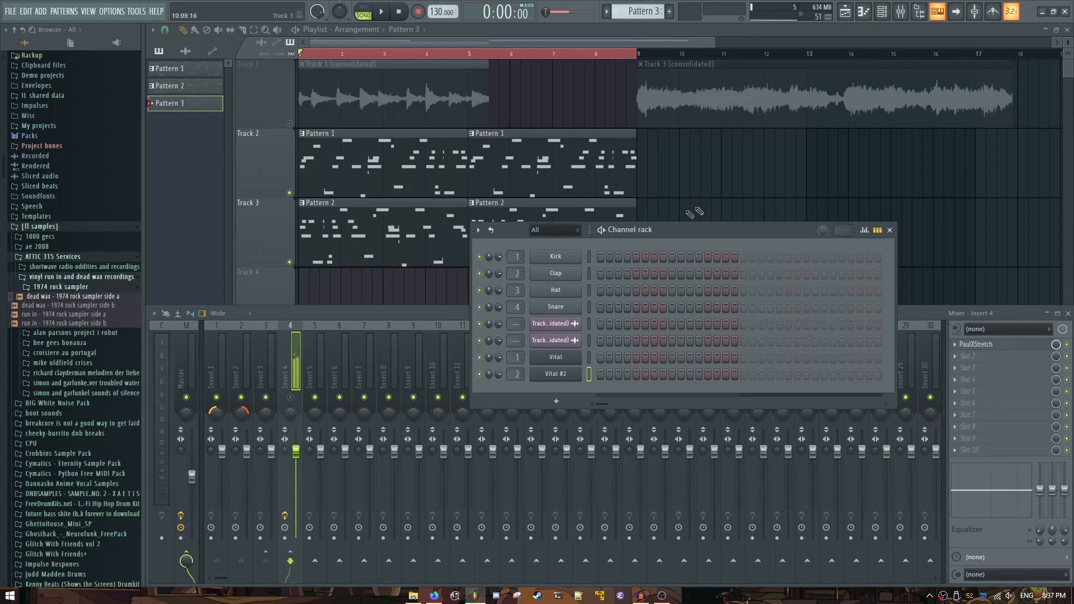
right_click(583, 356)
left_click(622, 380)
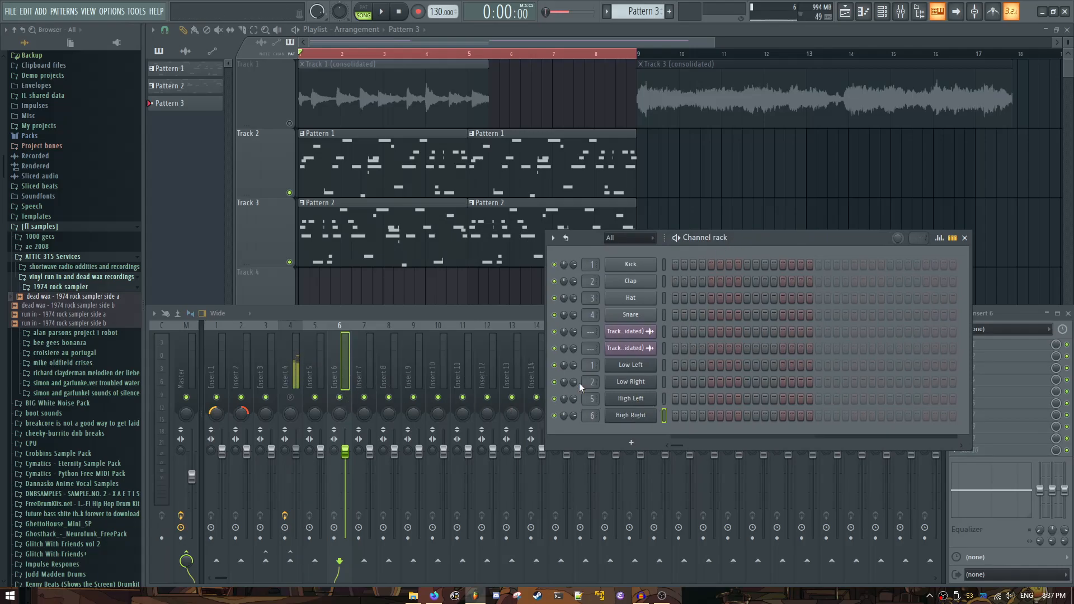
Step: Replace the sample in the High Left Vital with the Track 1 (consolidated) audio clip
left_click(631, 399)
left_click(884, 12)
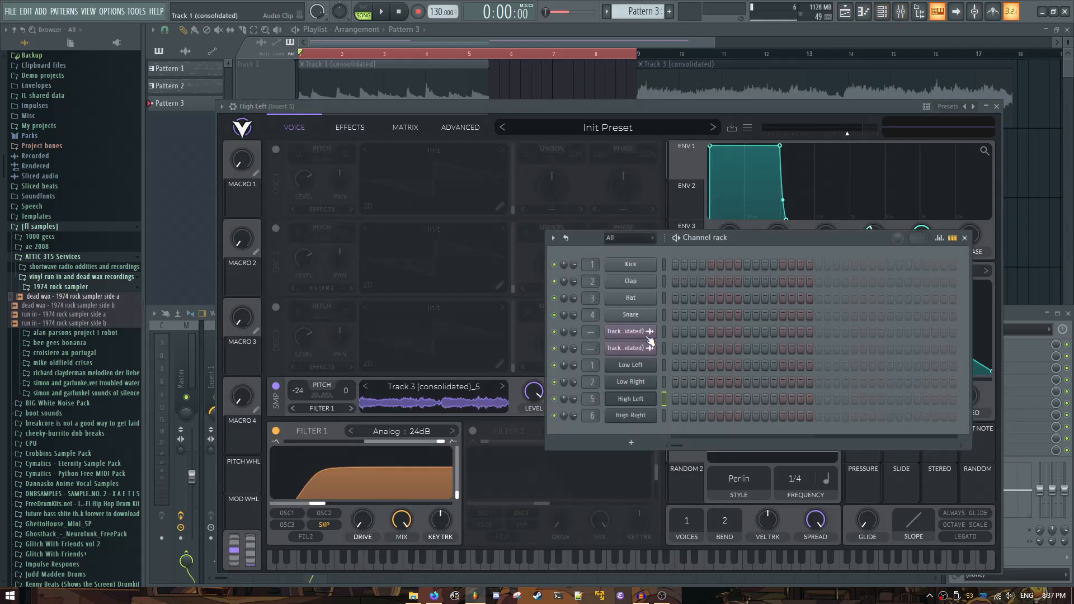
left_click(648, 333)
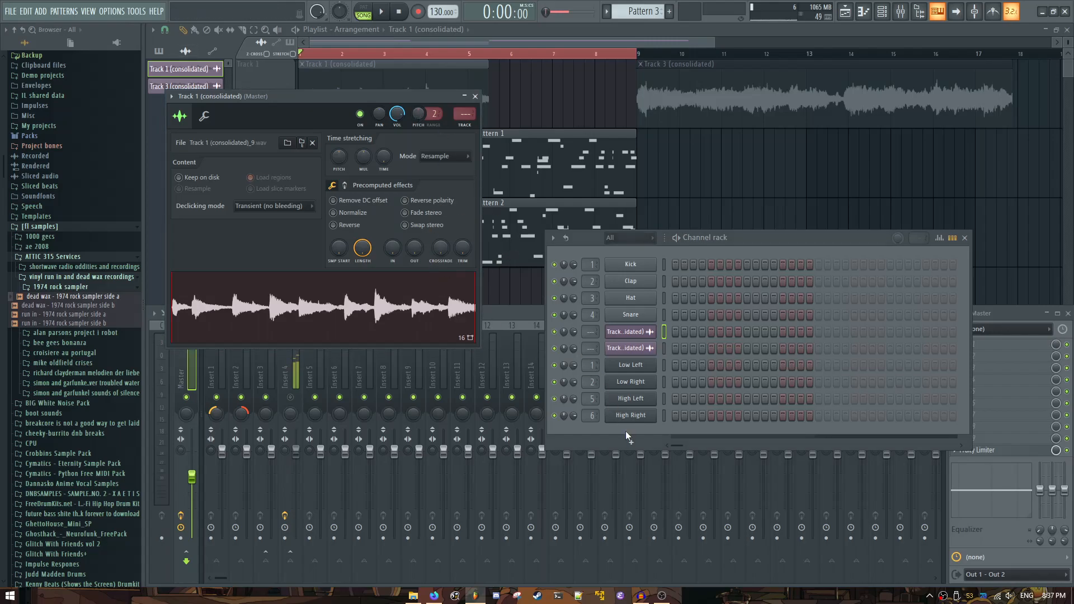
left_click(631, 399)
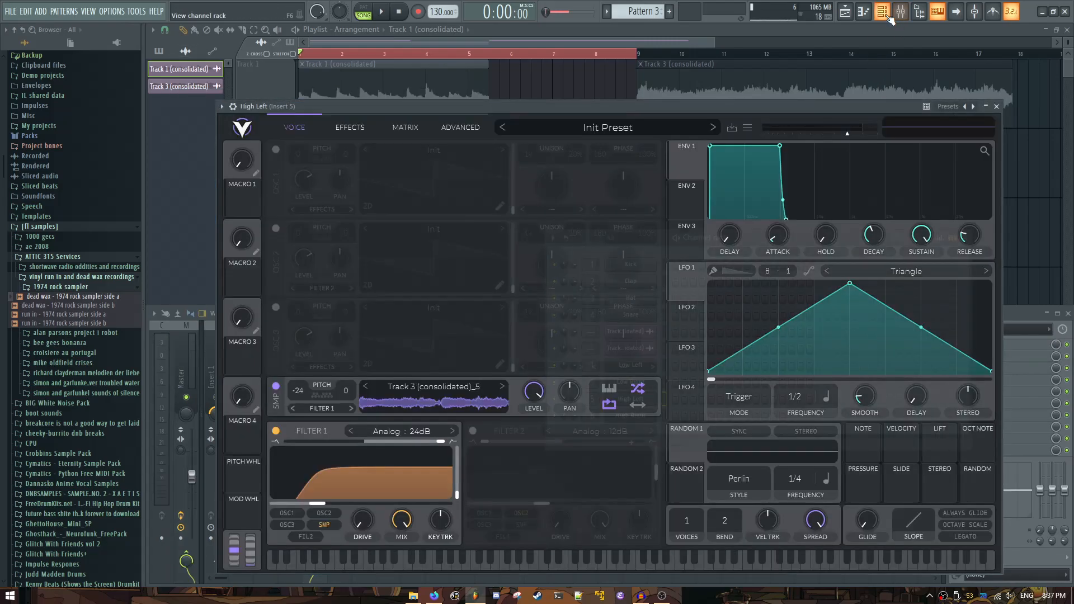
left_click(643, 334)
left_click_drag(462, 348, 438, 406)
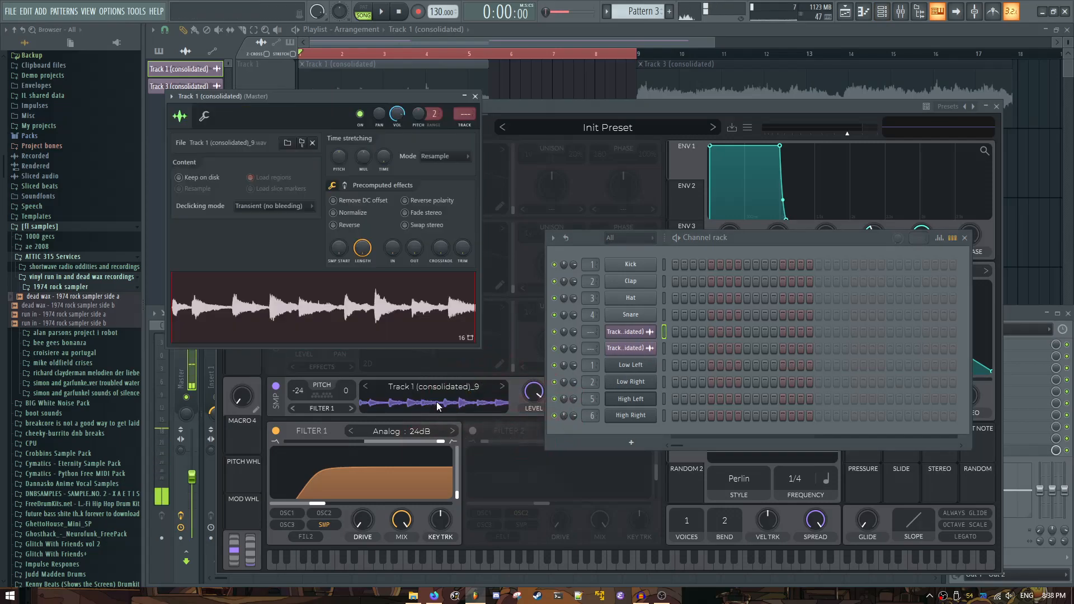
key("Escape")
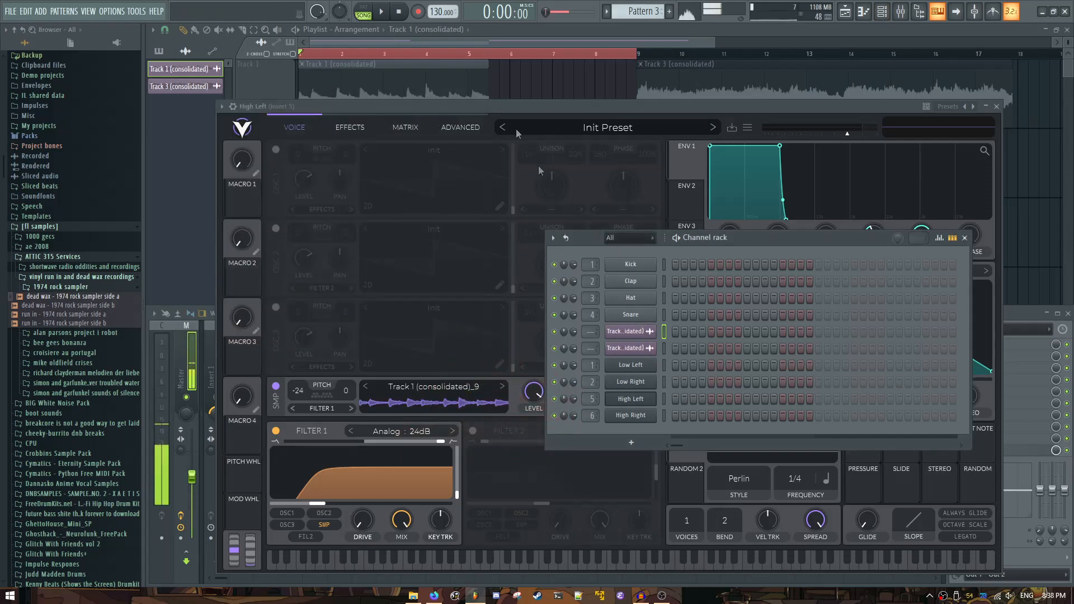
Step: Record an improvised melody of about four bars for High Left in Pattern 3 and stop recording
key("F7")
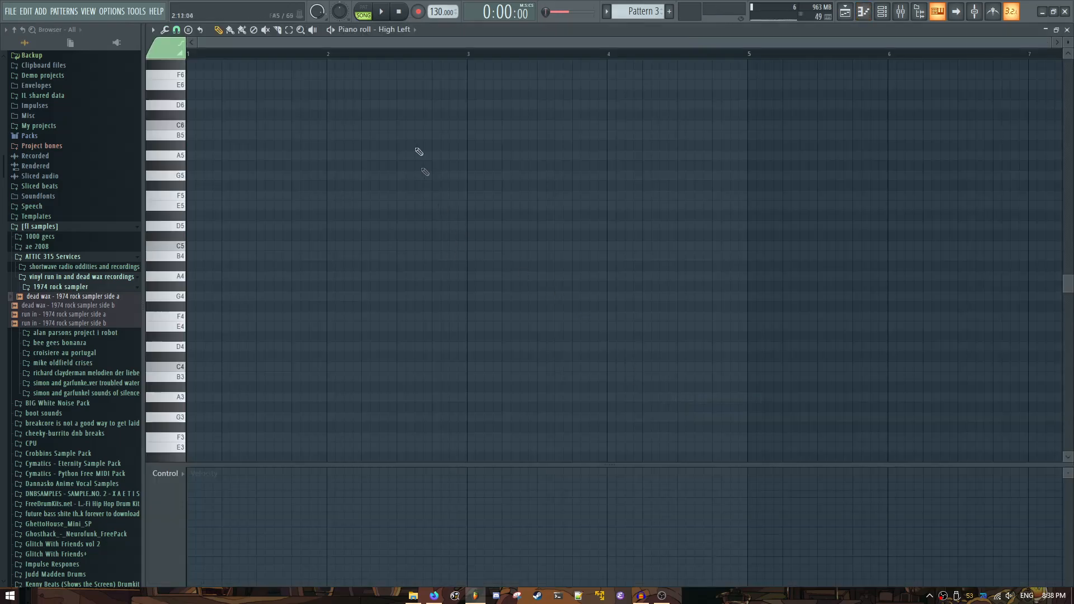
scroll(442, 42, "down", 1)
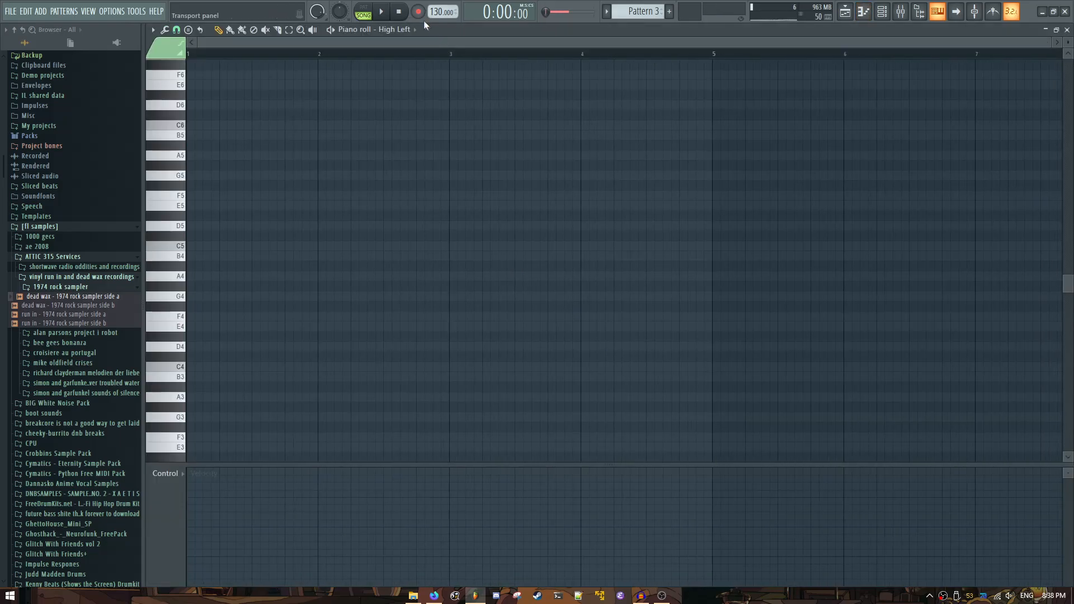
left_click(418, 12)
left_click(545, 381)
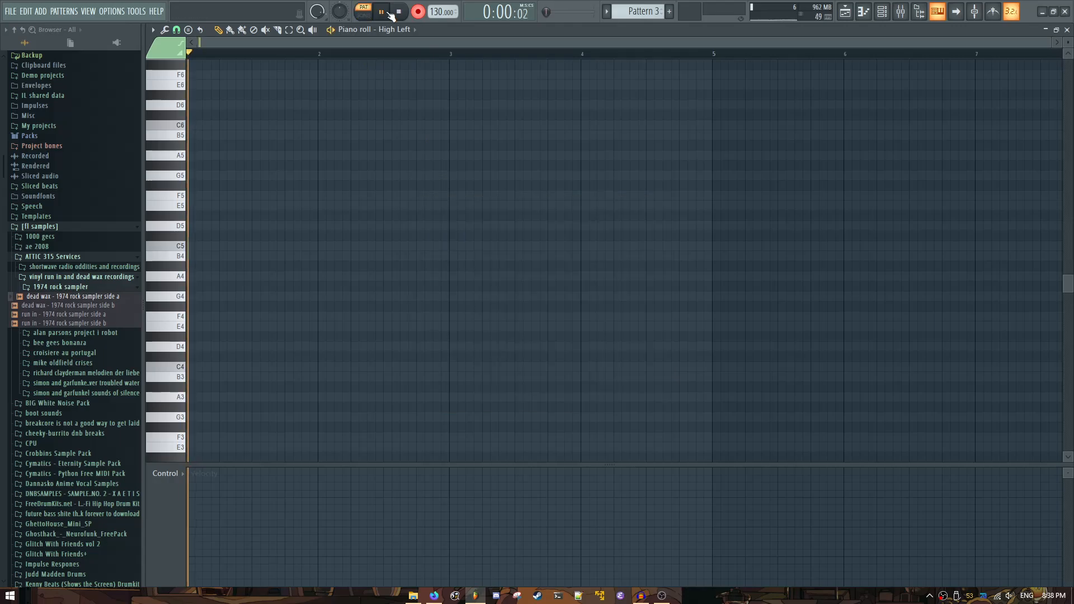
left_click(383, 12)
key("v")
key("o")
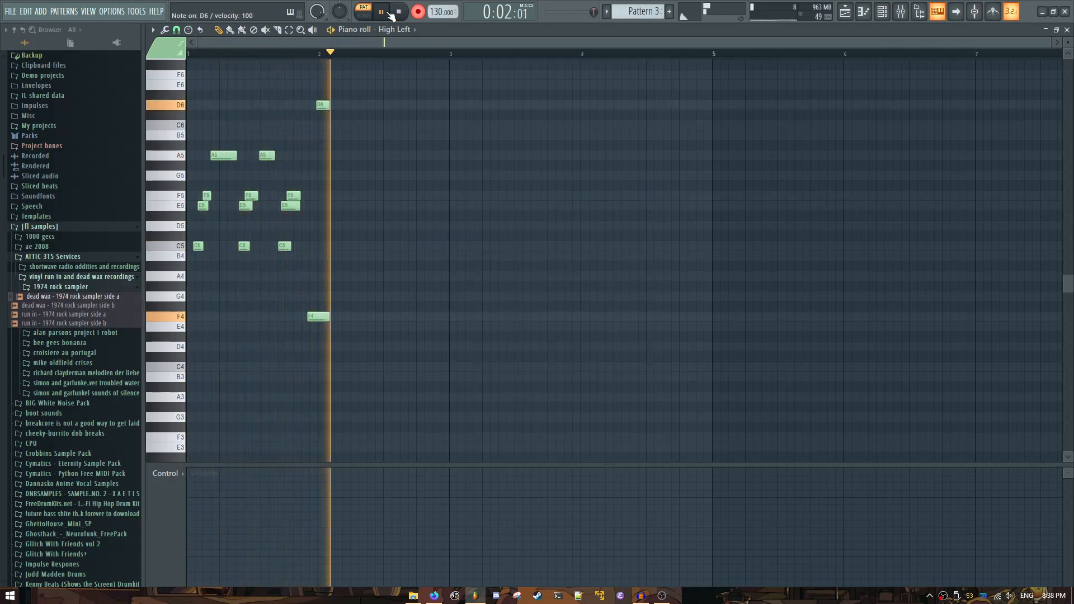
key("q")
key("e")
key("p")
key("r")
key("i")
key("y")
key("q")
key("e")
key("r")
key("v")
key("v")
key("i")
key("c")
key("q")
key("o")
key("r")
key("y")
key("i")
key("q")
key("v")
key("b")
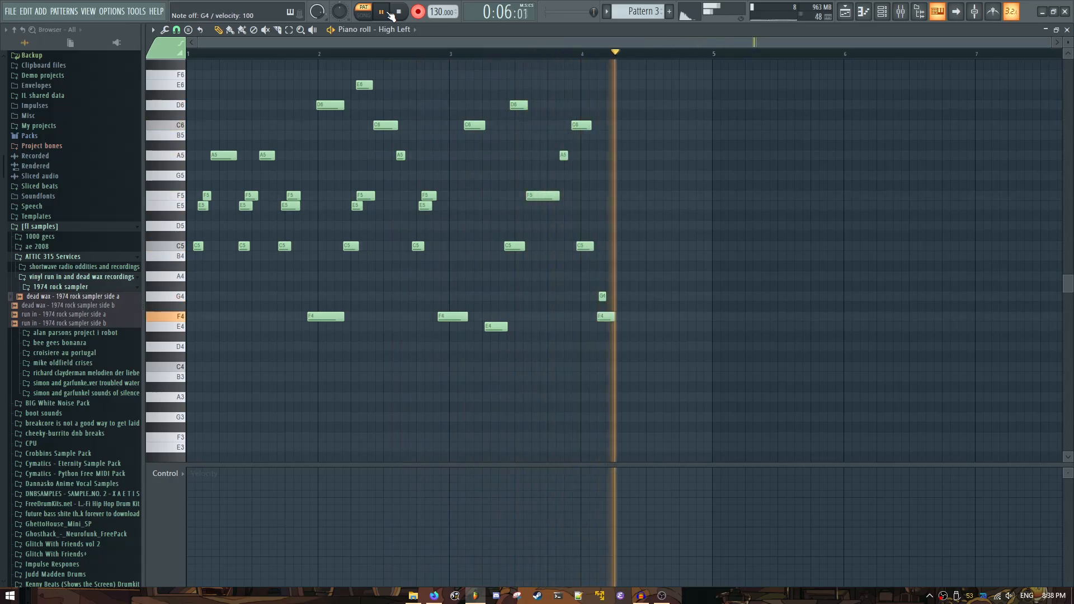
key("p")
key("q")
key("e")
key("r")
key("i")
key("b")
key("q")
key("e")
key("r")
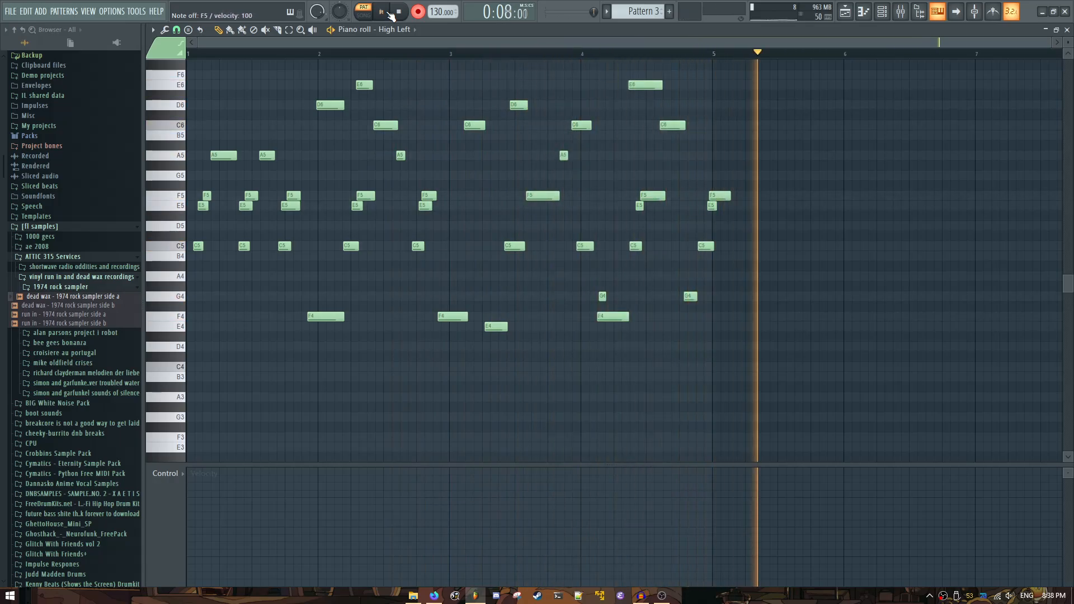
left_click(396, 14)
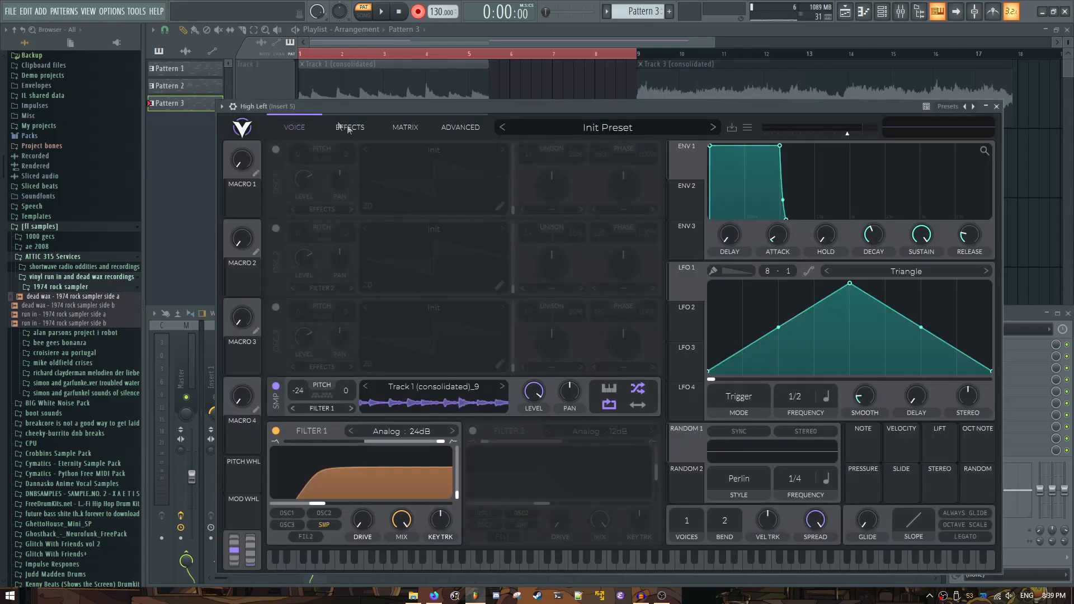
Step: Place Pattern 3 twice on Track 4 and its reversed version, Pattern 4, twice on Track 5 across the eight-bar loop
left_click(350, 127)
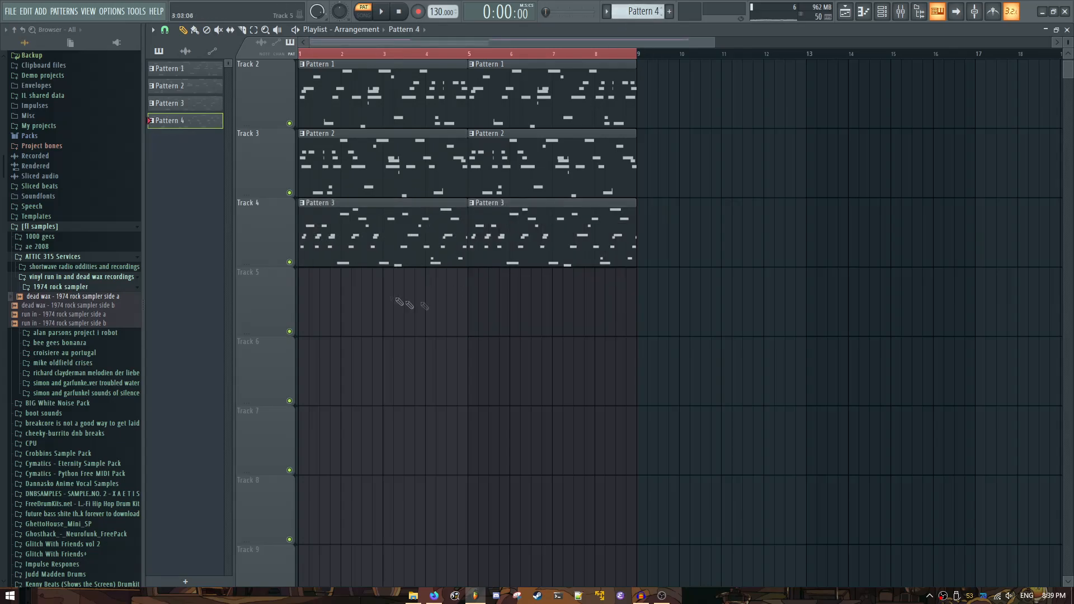
left_click_drag(519, 311, 515, 311)
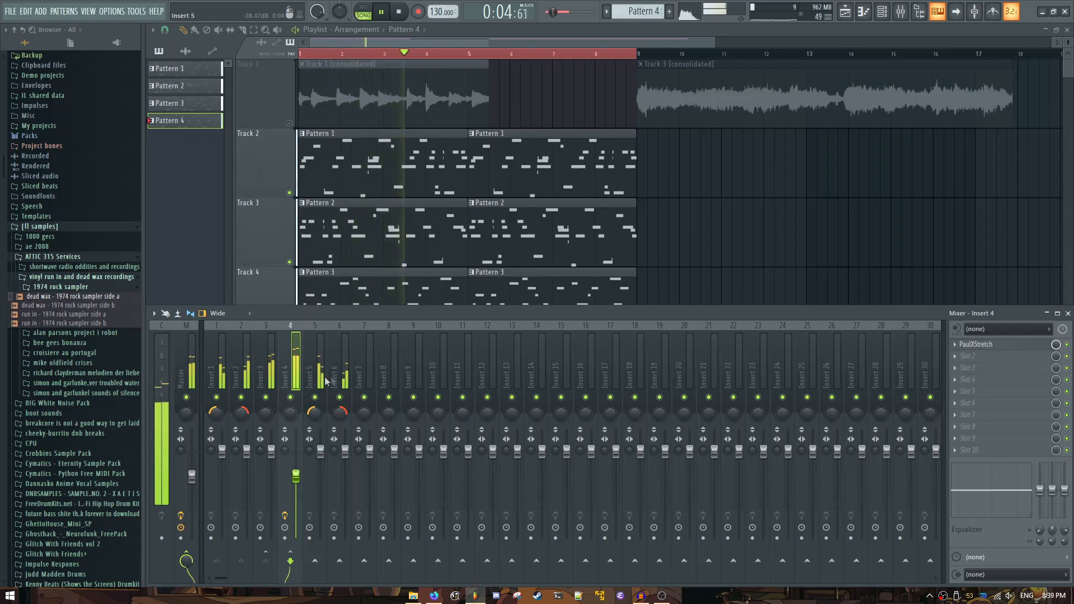
Step: Mute mixer inserts 1 to 4 so only the high instruments play
left_click(290, 397)
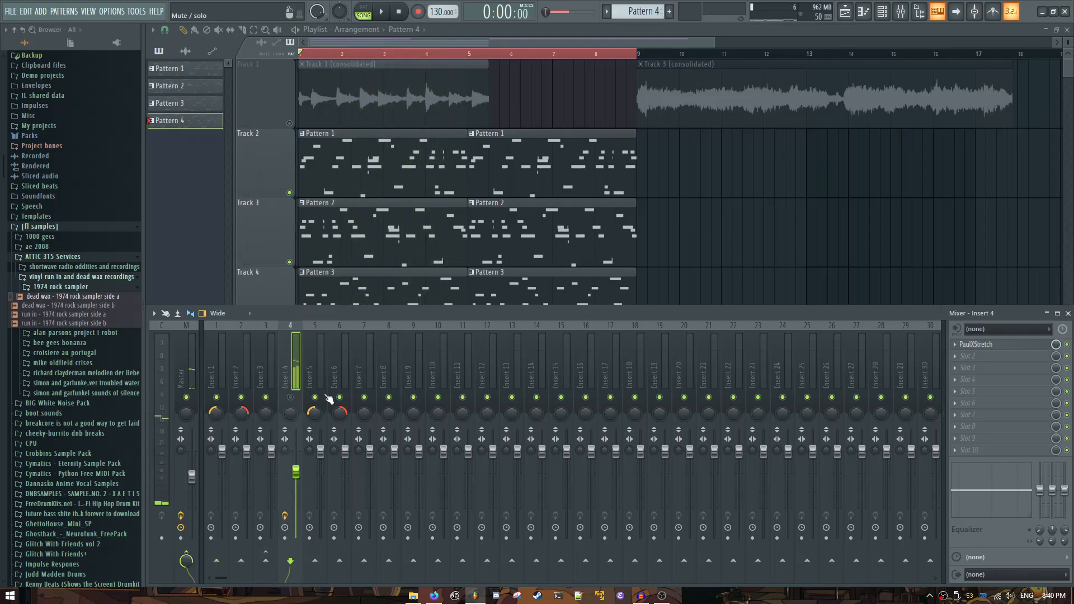
scroll(494, 179, "down", 3)
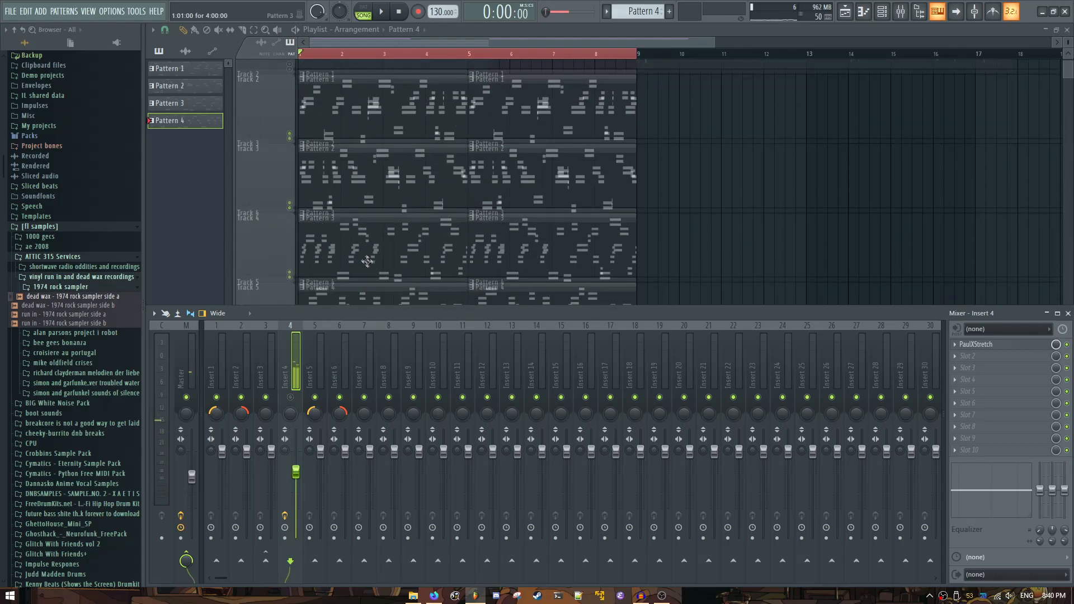
left_click(216, 398)
Step: Route mixer inserts 5 and 6 only to insert 7
left_click(322, 384)
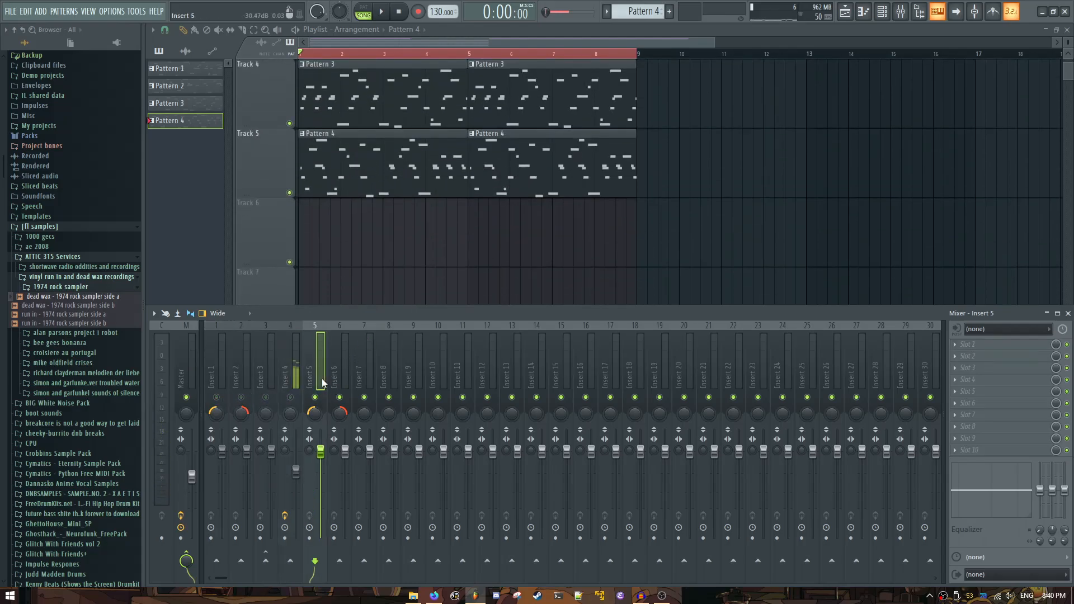
right_click(366, 553)
left_click(408, 546)
left_click(360, 347)
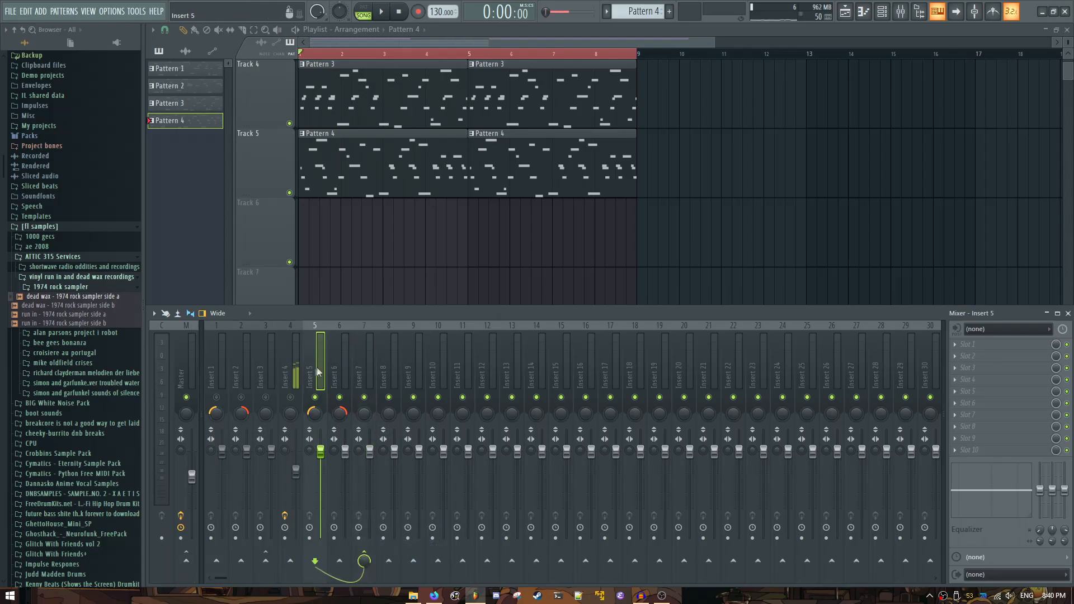
scroll(456, 187, "up", 1)
scroll(456, 191, "down", 1)
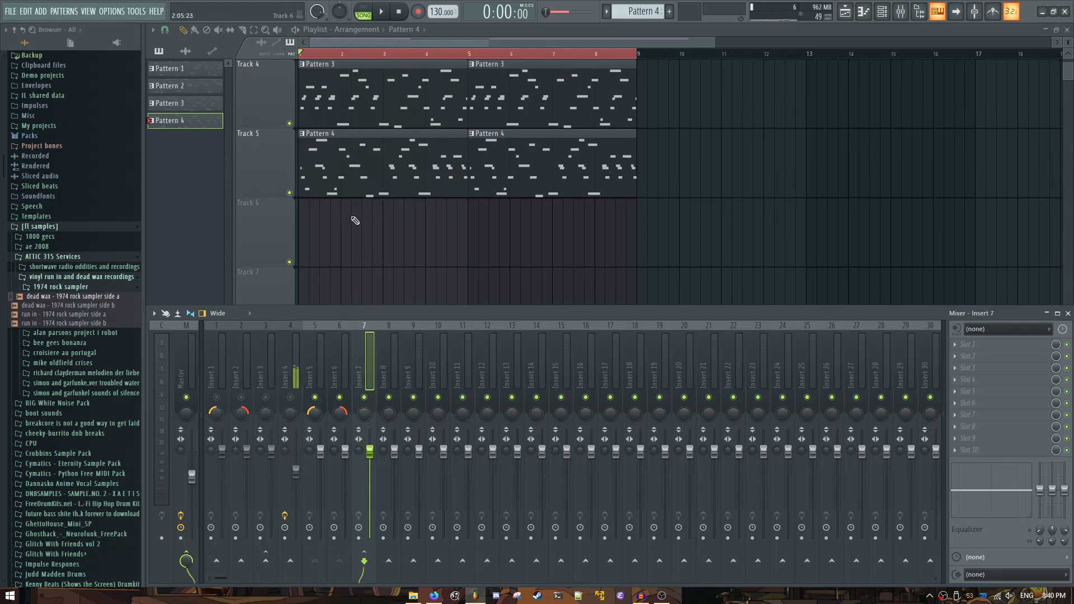
Step: Load Fruity Parametric EQ 2 in the first slot of insert 7 and pull down its low band during playback
key("space")
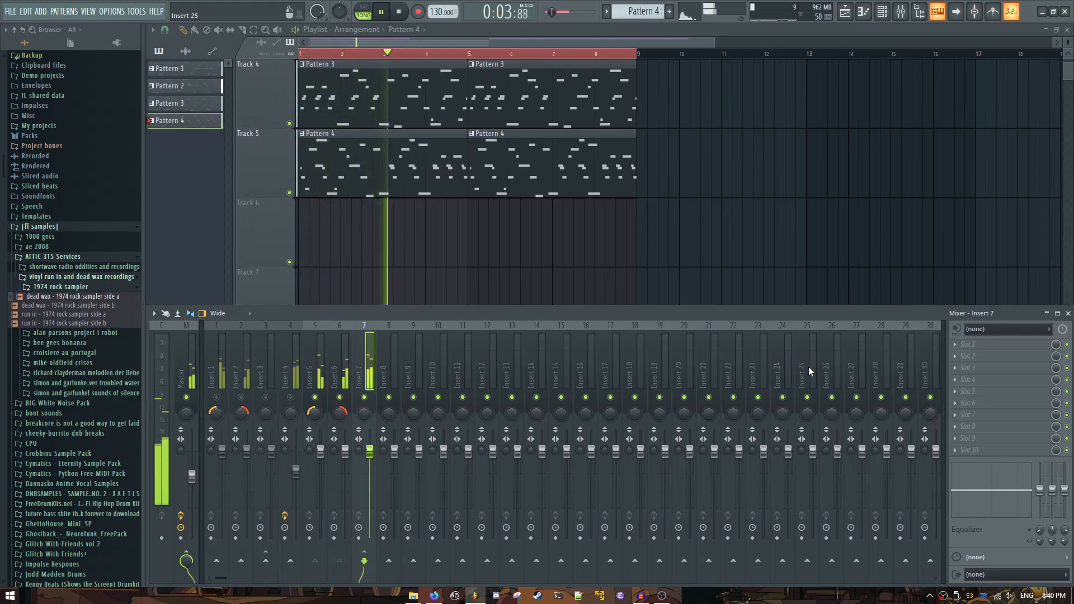
left_click(968, 344)
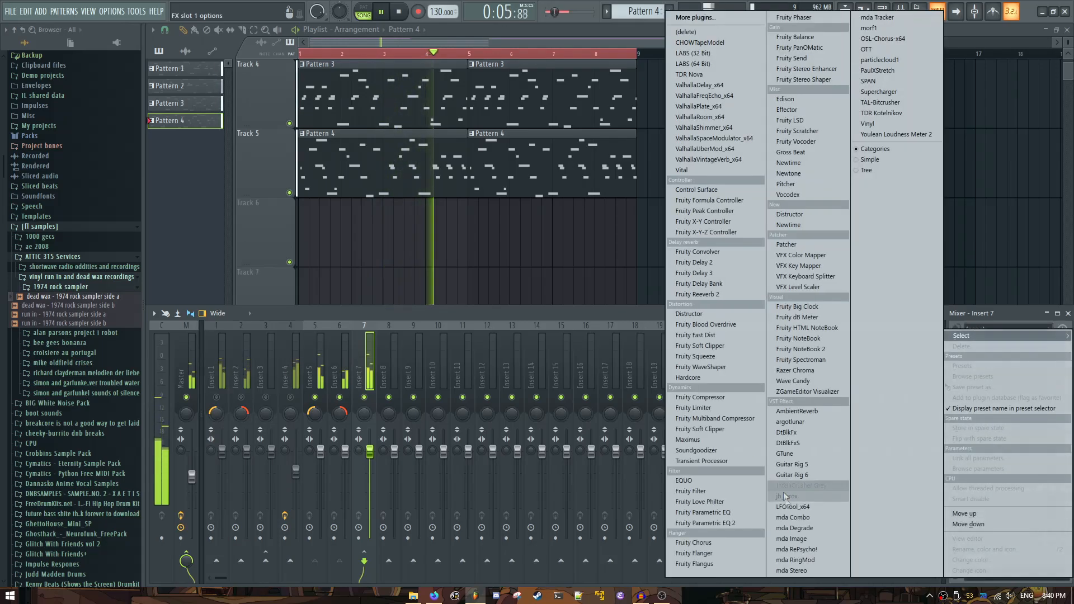
left_click(743, 521)
left_click_drag(255, 200, 301, 248)
left_click(985, 345)
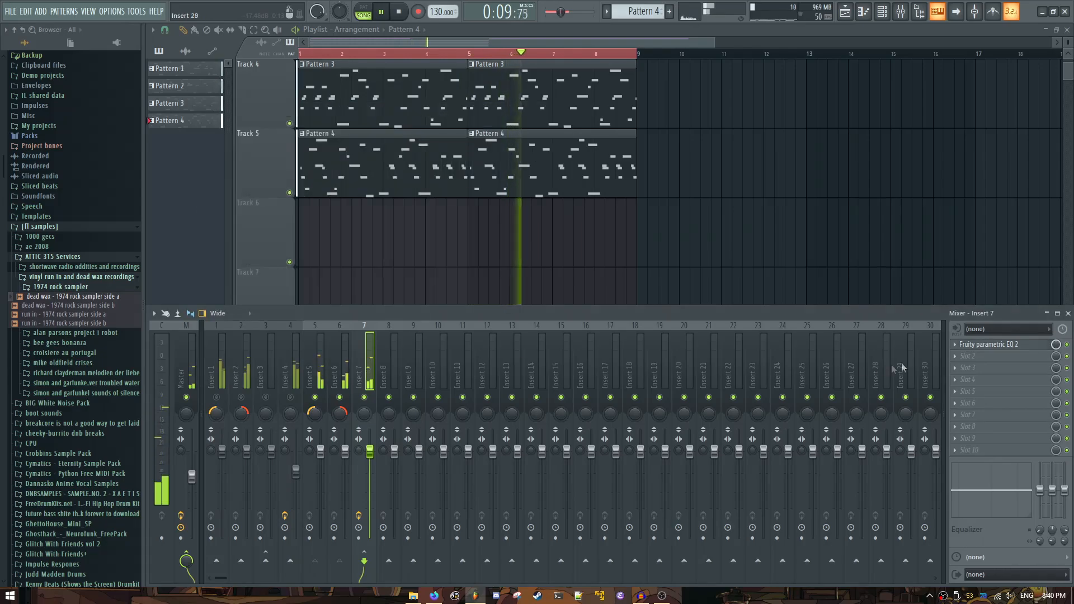
Step: Load Transient Processor in the second slot of insert 7 and change its release shape
left_click(974, 356)
left_click(702, 461)
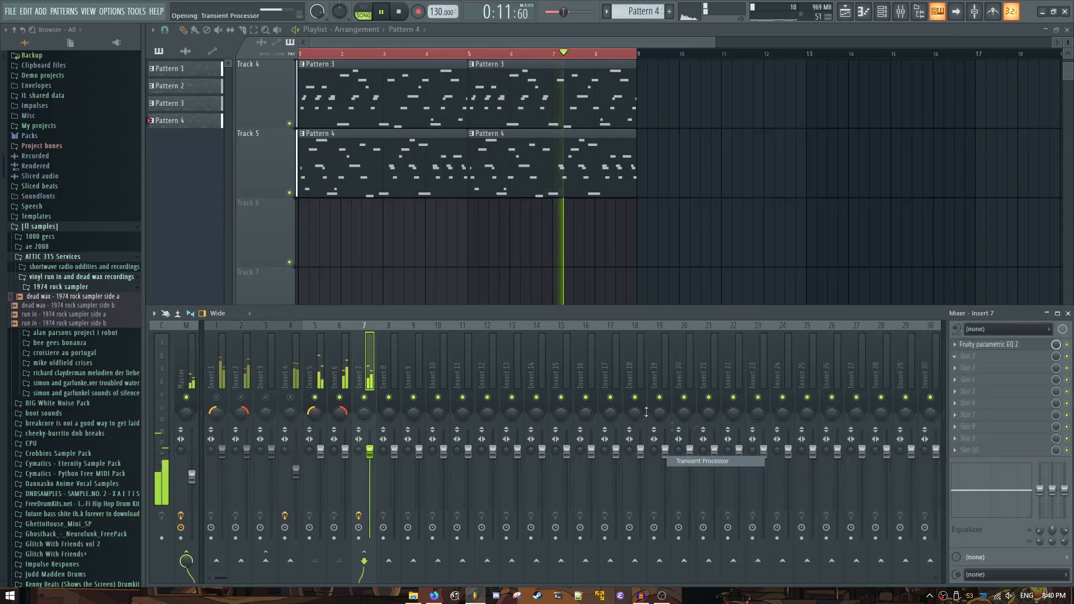
left_click(434, 247)
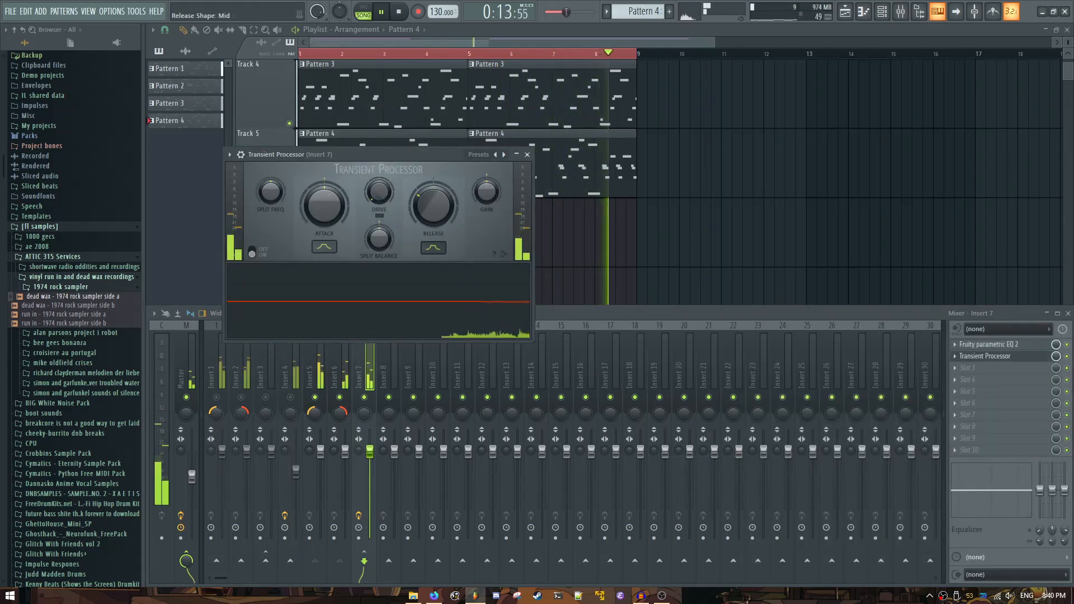
Step: Set the Transient Processor's attack to 100% and lower its release while the loop plays
left_click_drag(434, 206, 434, 220)
left_click_drag(324, 206, 324, 188)
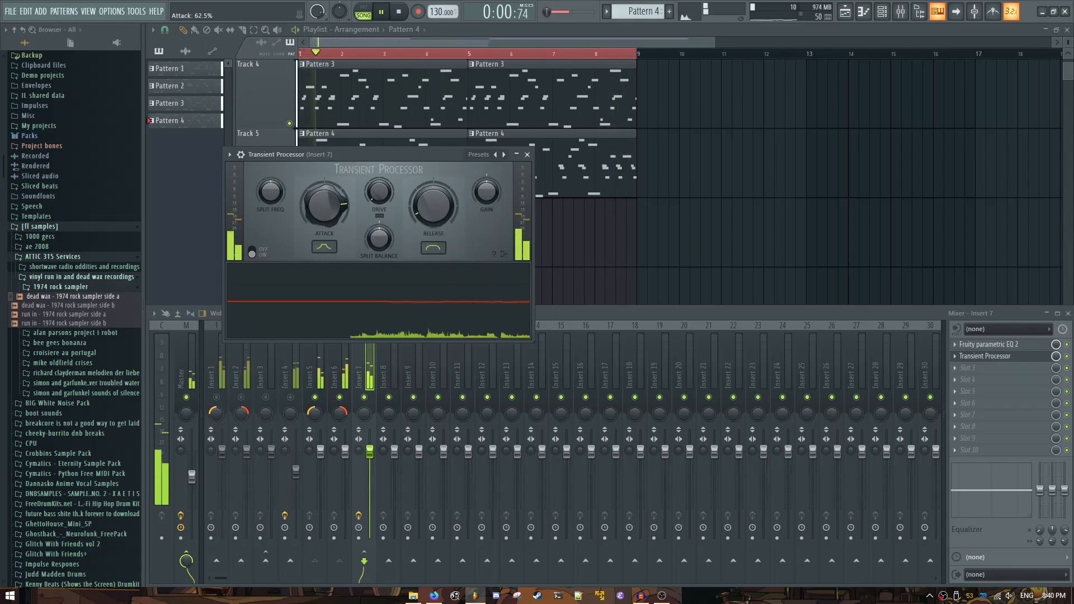
left_click_drag(411, 225, 411, 218)
left_click_drag(343, 223, 343, 206)
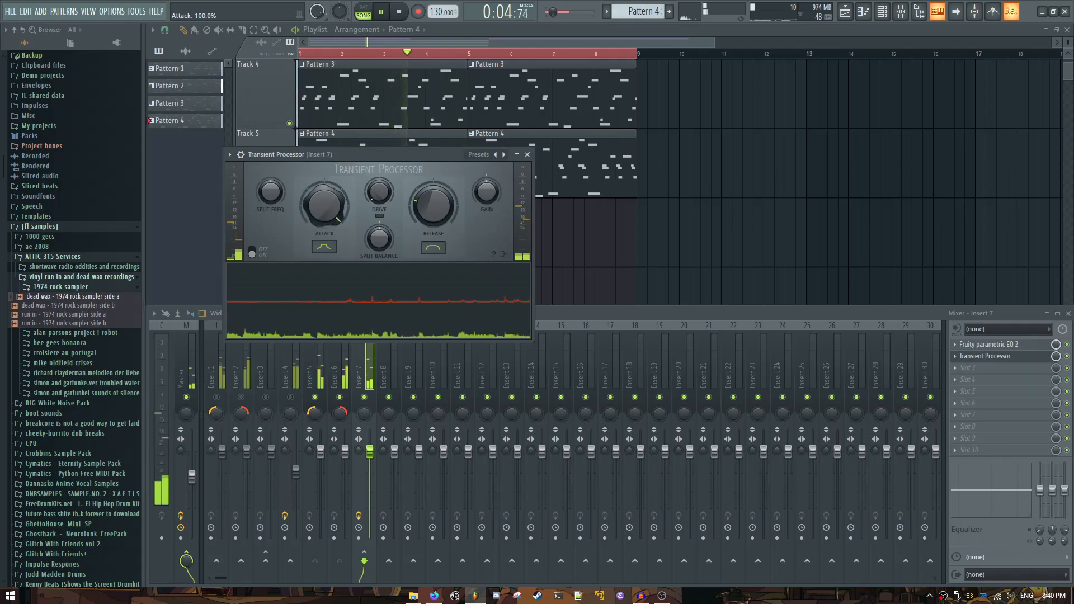
left_click_drag(415, 223, 415, 226)
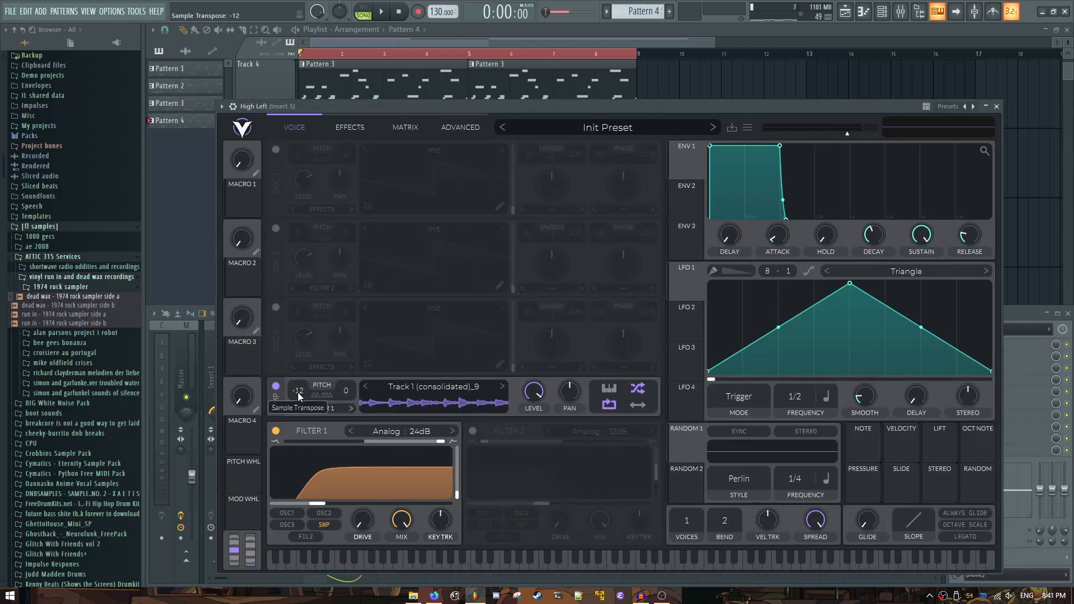
Step: Set the sample transpose of the High Right Vital instance to -12 and check it in playback
key("Escape")
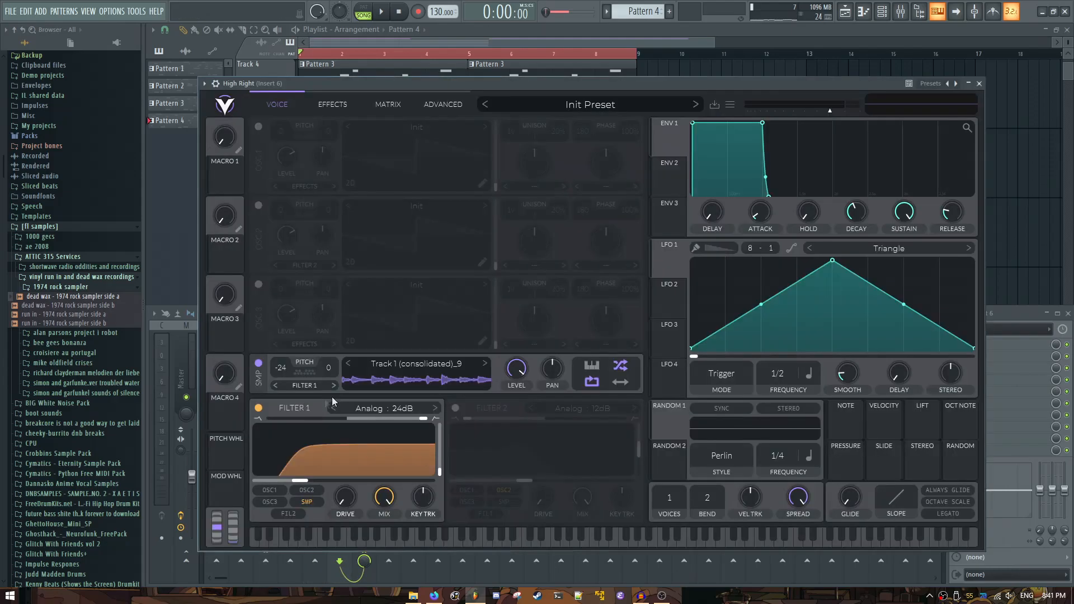
scroll(287, 371, "down", 12)
key("space")
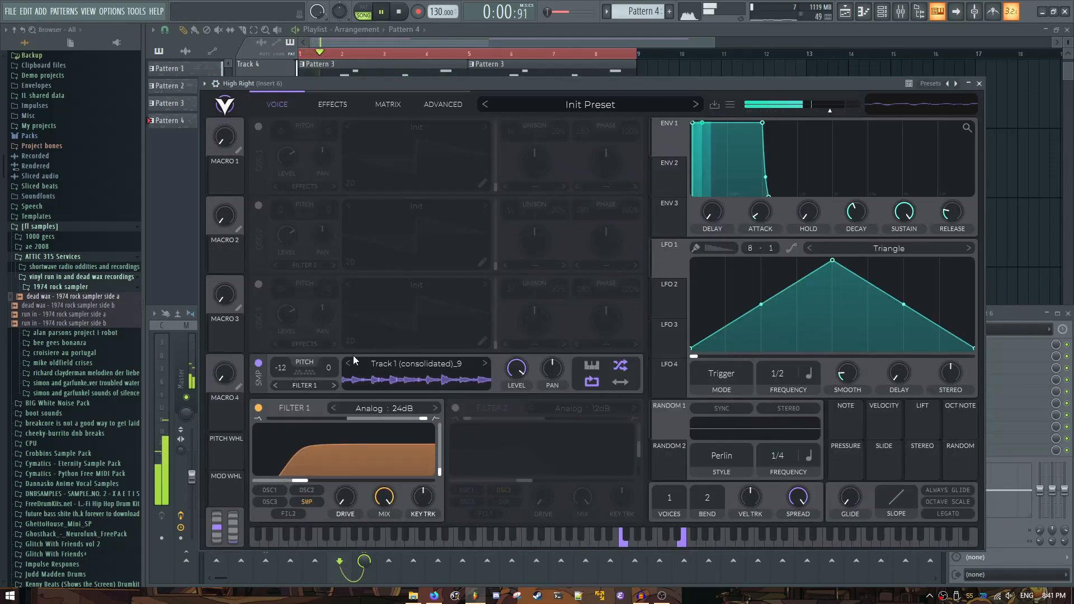
key("Escape")
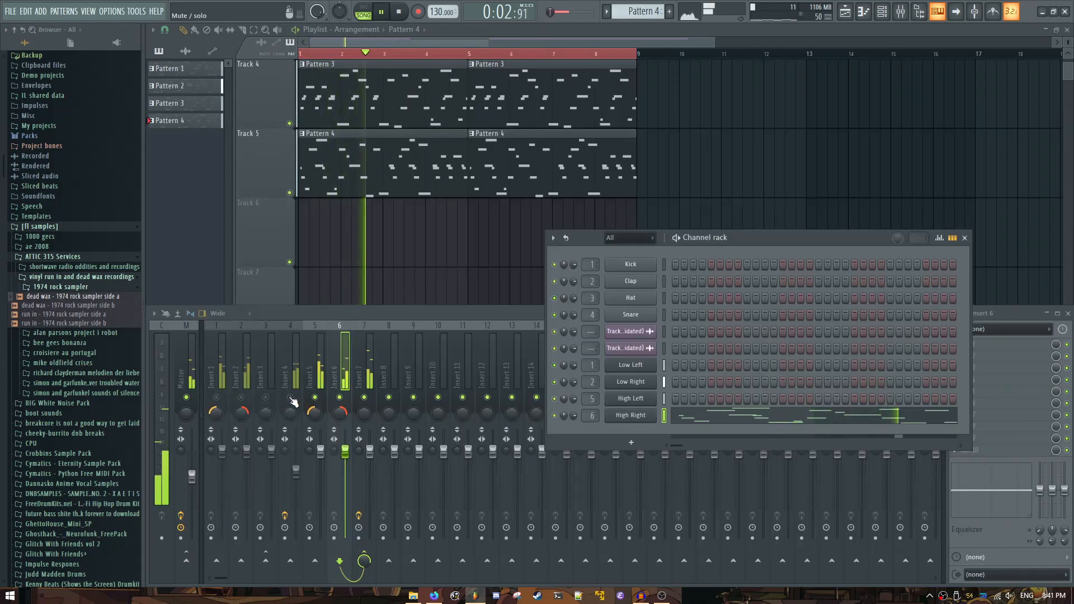
Step: Bring inserts 1 to 4 back into the mix and slightly lower the faders of inserts 6 and 7 during playback
left_click(298, 403)
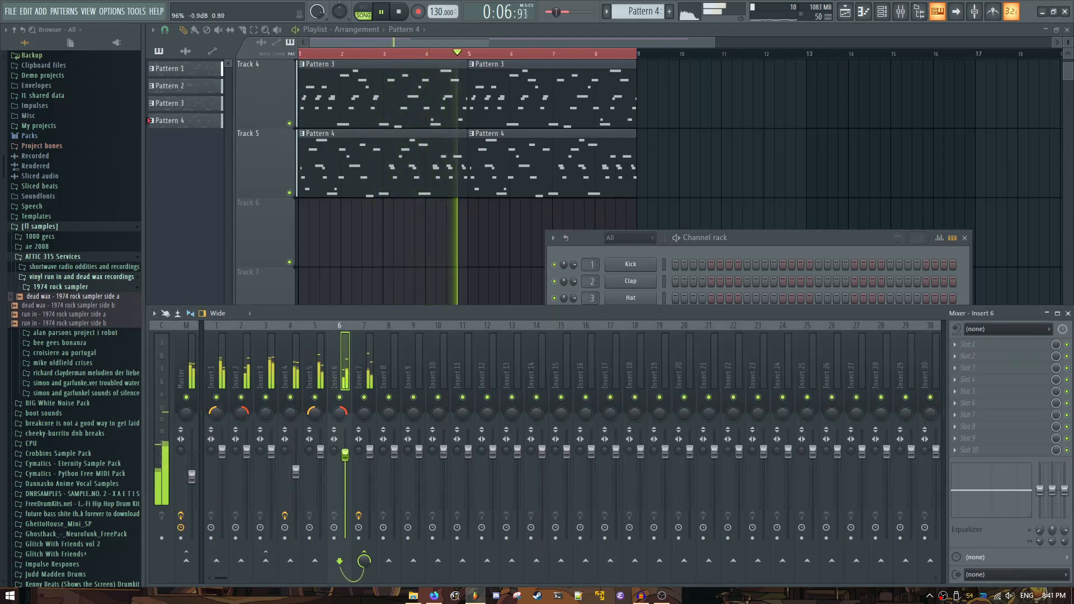
left_click(369, 462)
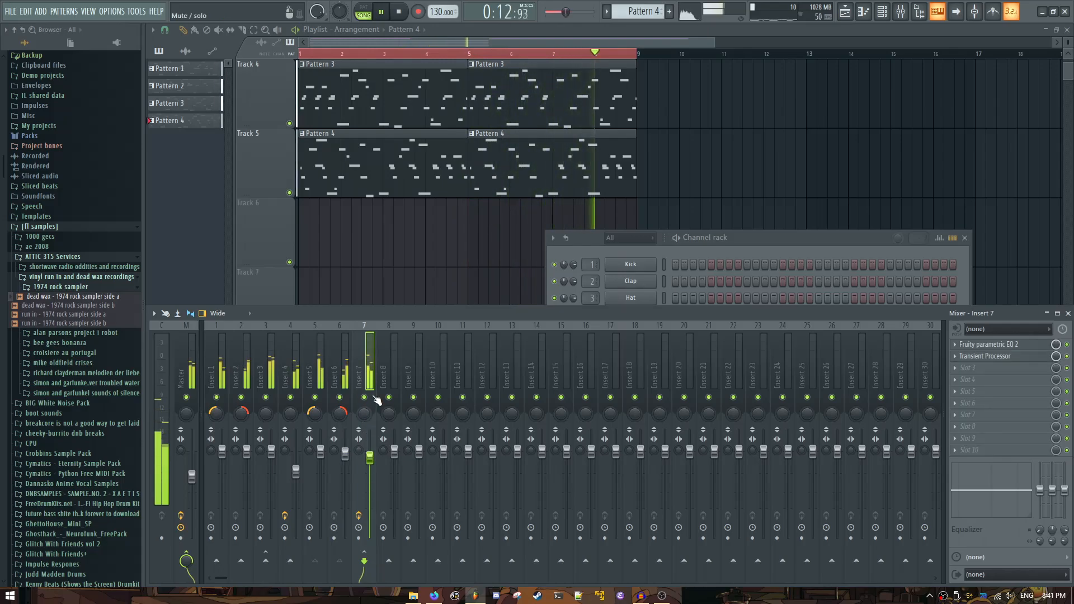
key("space")
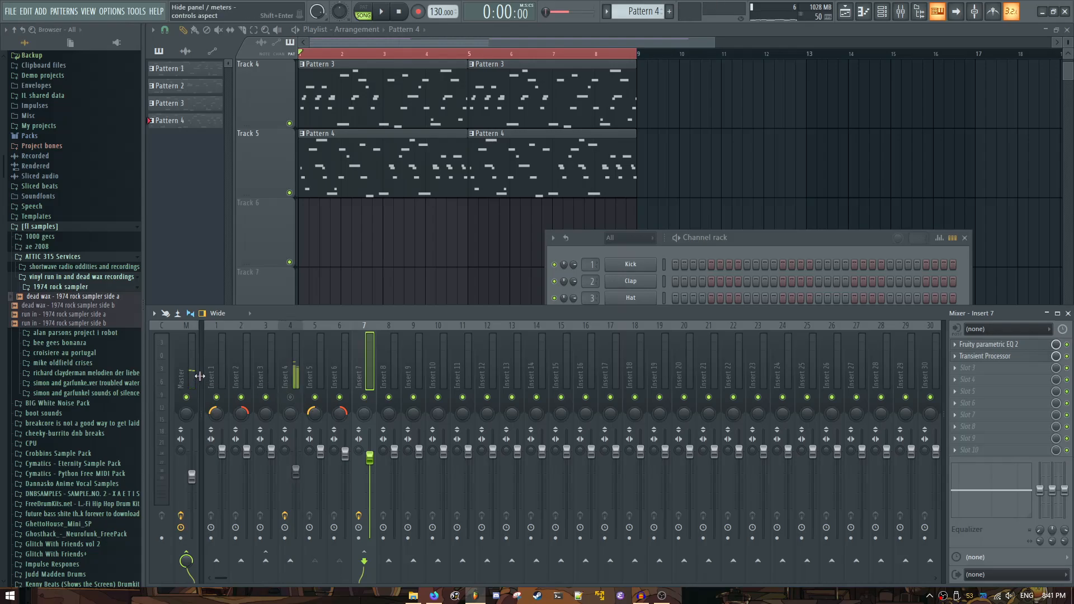
Step: Place the dead wax - 1974 rock sampler side a sample on Track 6 and lower inserts 1 to 7 together
left_click(186, 381)
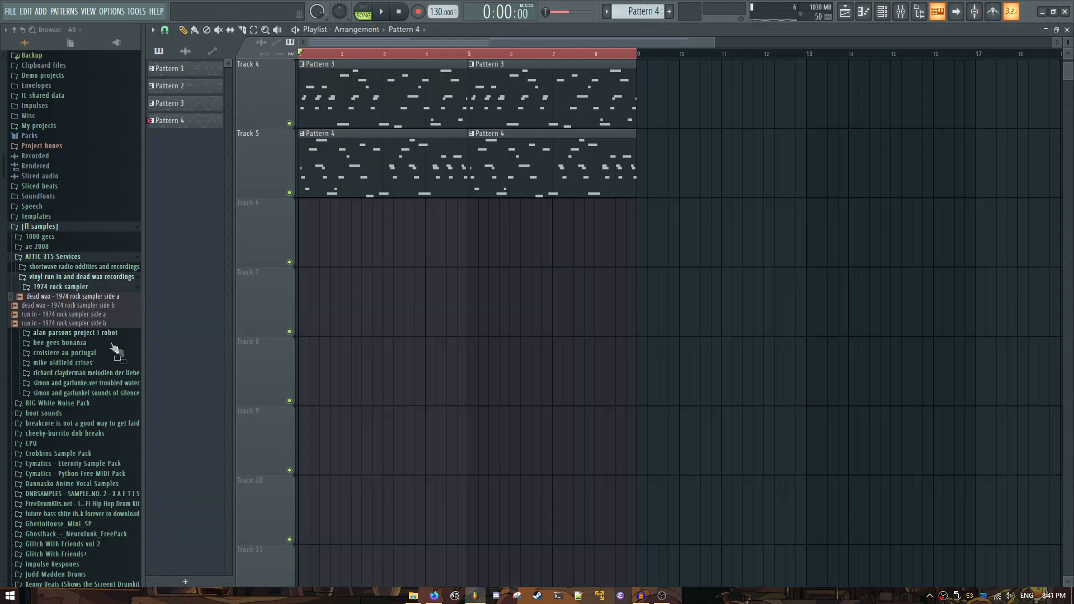
left_click_drag(95, 305, 320, 249)
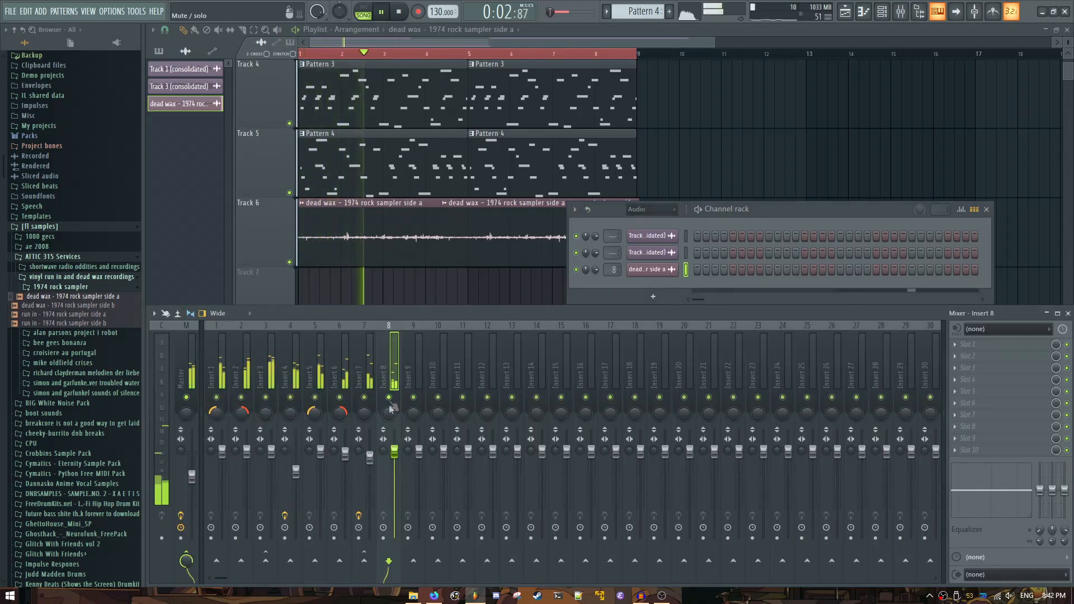
left_click_drag(365, 383, 217, 379)
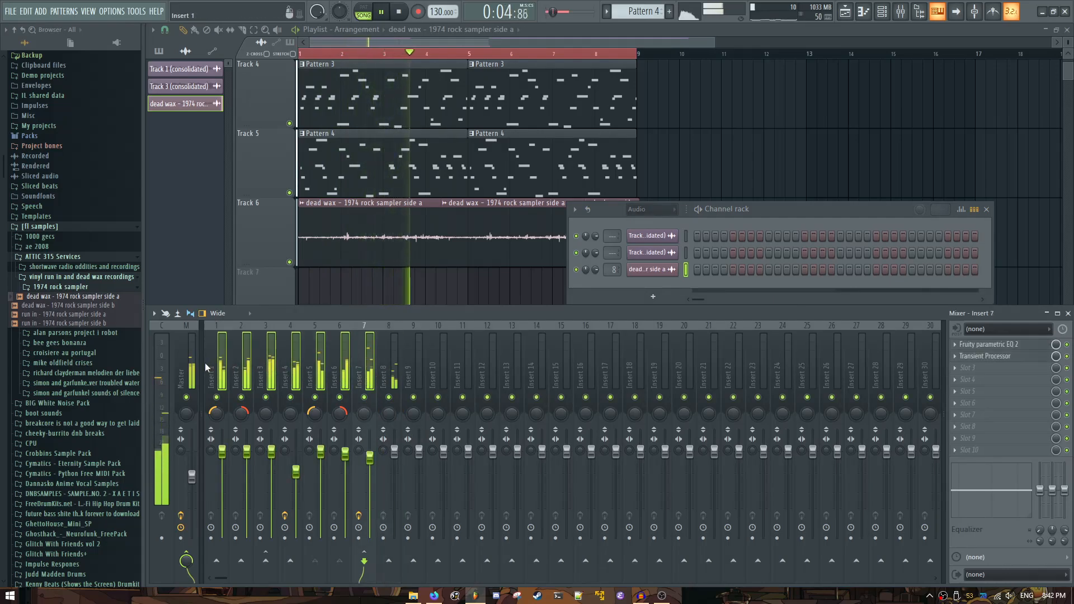
left_click_drag(272, 453, 272, 460)
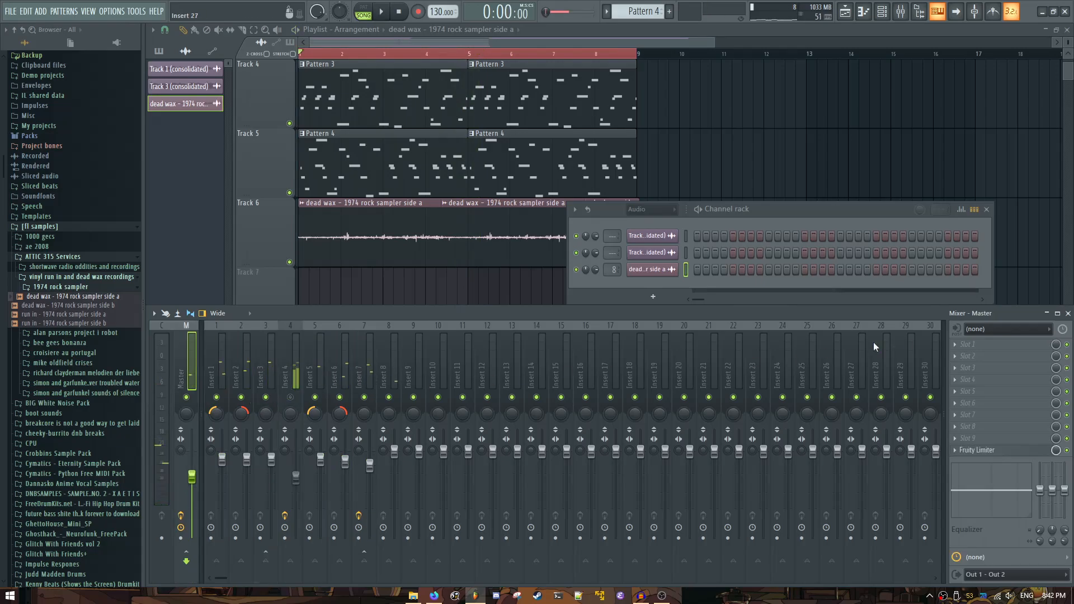
Step: Load Patcher with the Mid side preset in the first master slot and move the MID module below SIDE
left_click(973, 345)
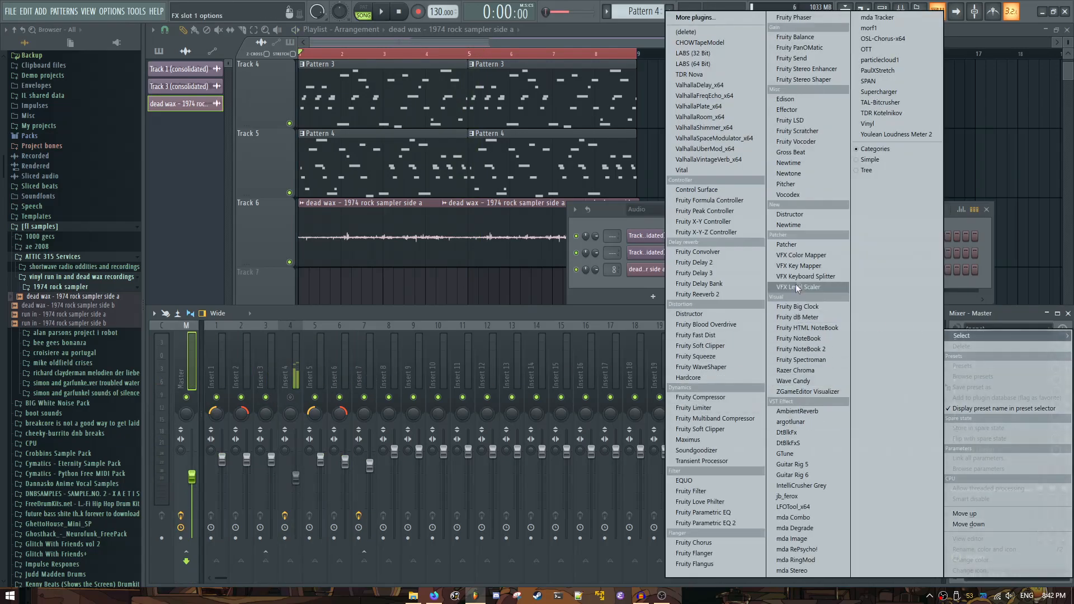
left_click(787, 244)
right_click(537, 170)
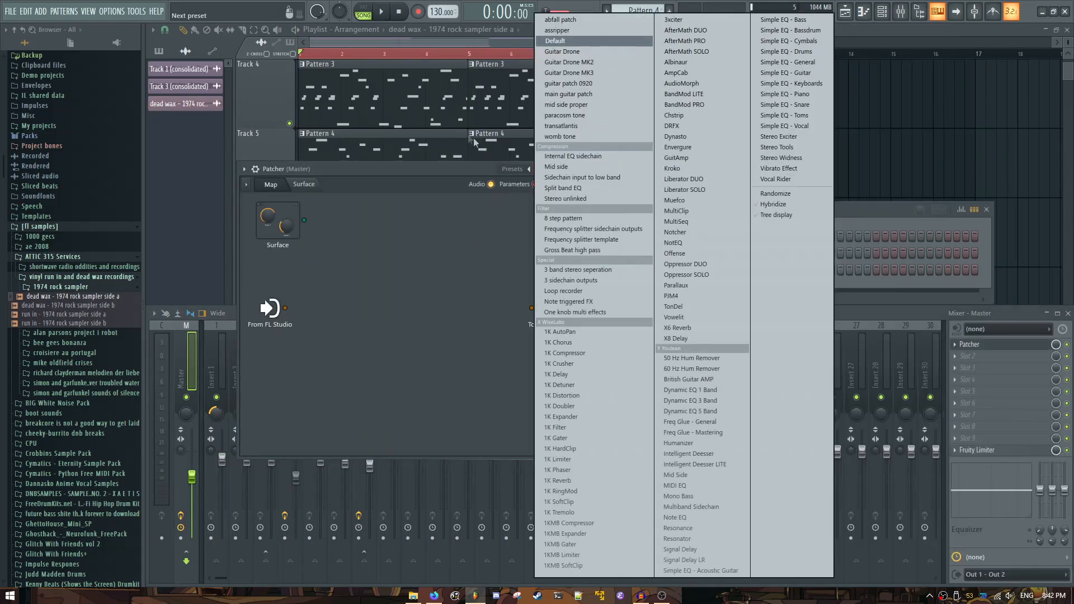
left_click(579, 168)
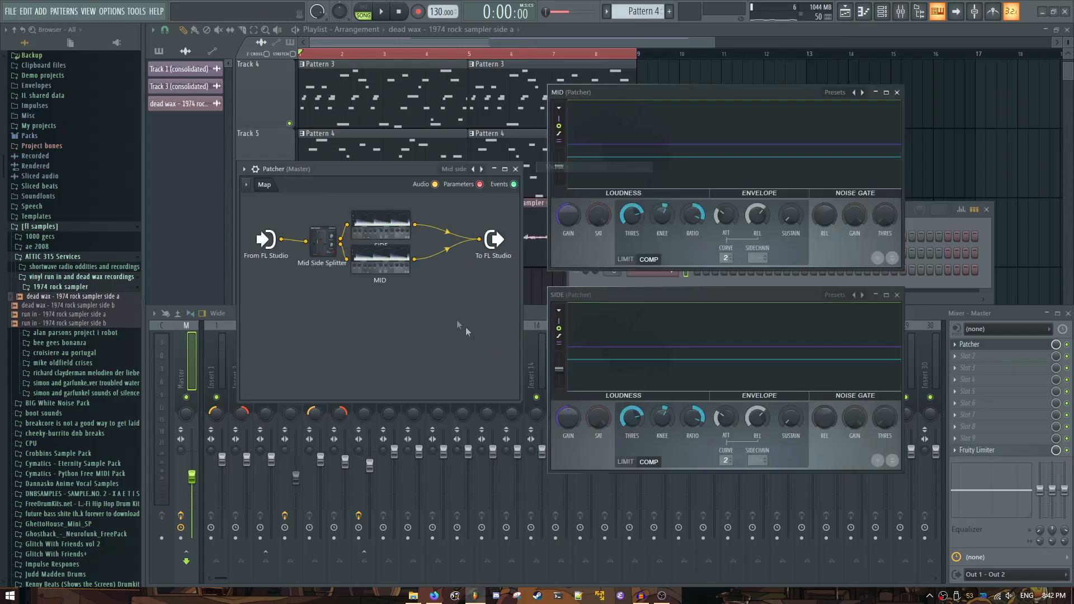
right_click(484, 333)
left_click(489, 318)
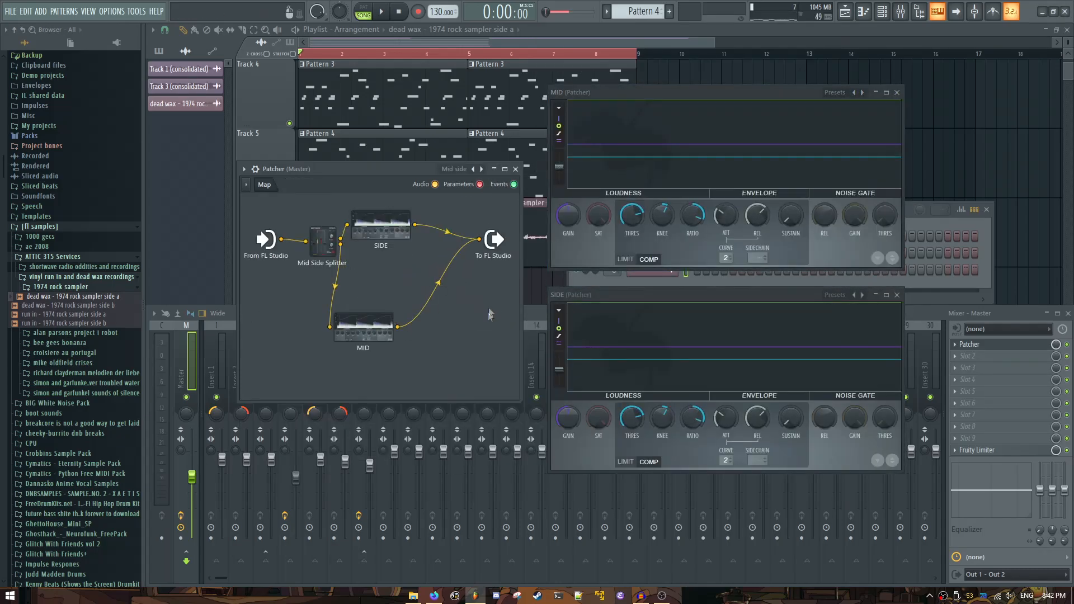
right_click(486, 169)
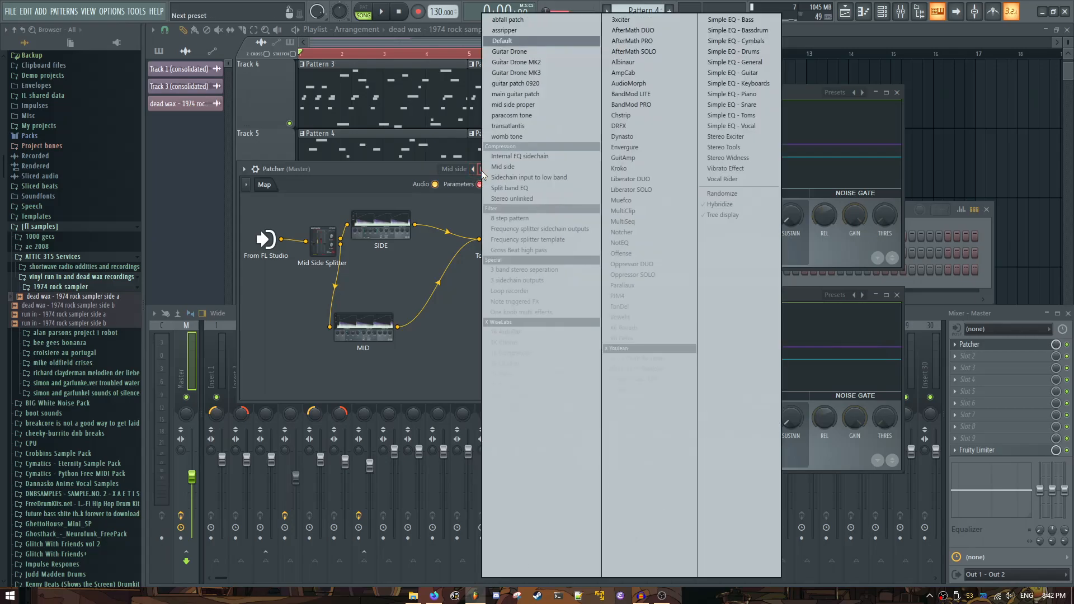
left_click(390, 167)
right_click(480, 170)
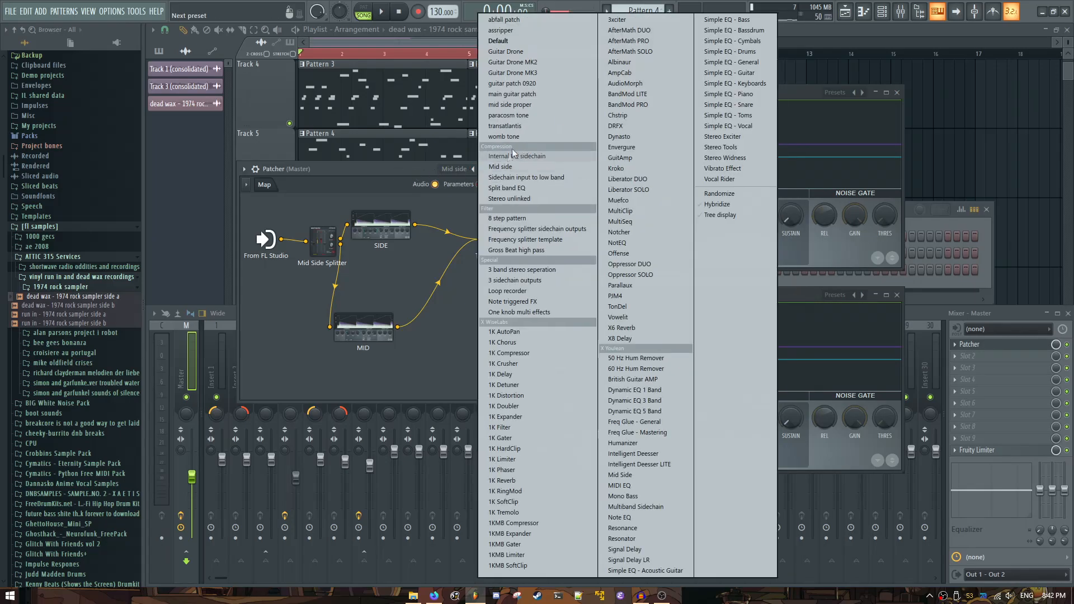
left_click(510, 168)
Step: Insert Fruity Parametric EQ 2 between the SIDE module and the output in Patcher and open its editor
right_click(466, 308)
left_click(490, 314)
type("para")
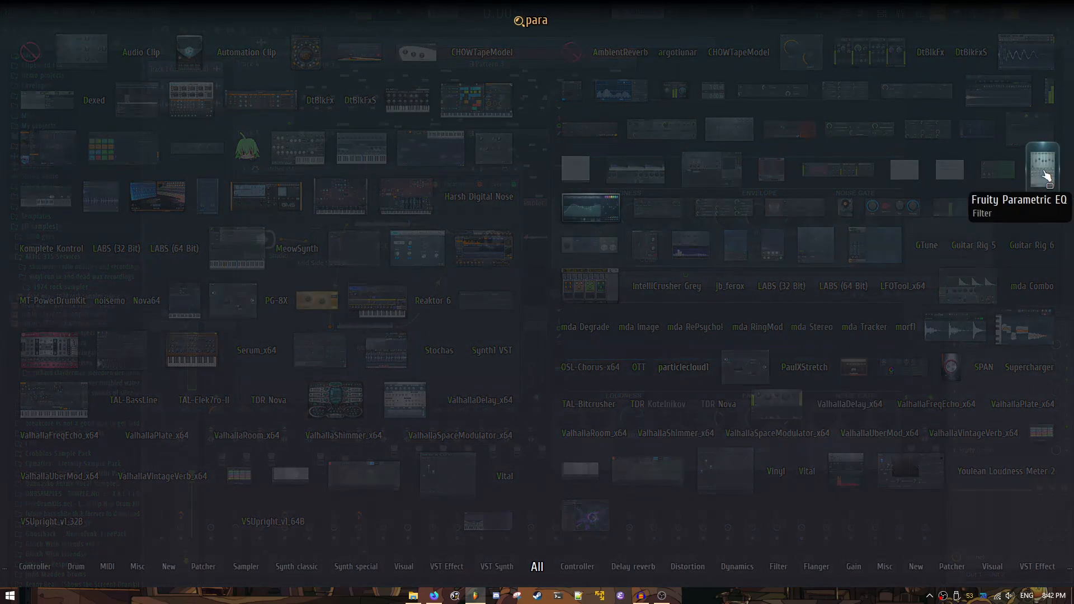
left_click_drag(614, 211, 569, 238)
left_click(451, 238)
Step: Cut the side signal's lows by pulling the EQ's band 1 low shelf down to -18 dB near 119 Hz
key("space")
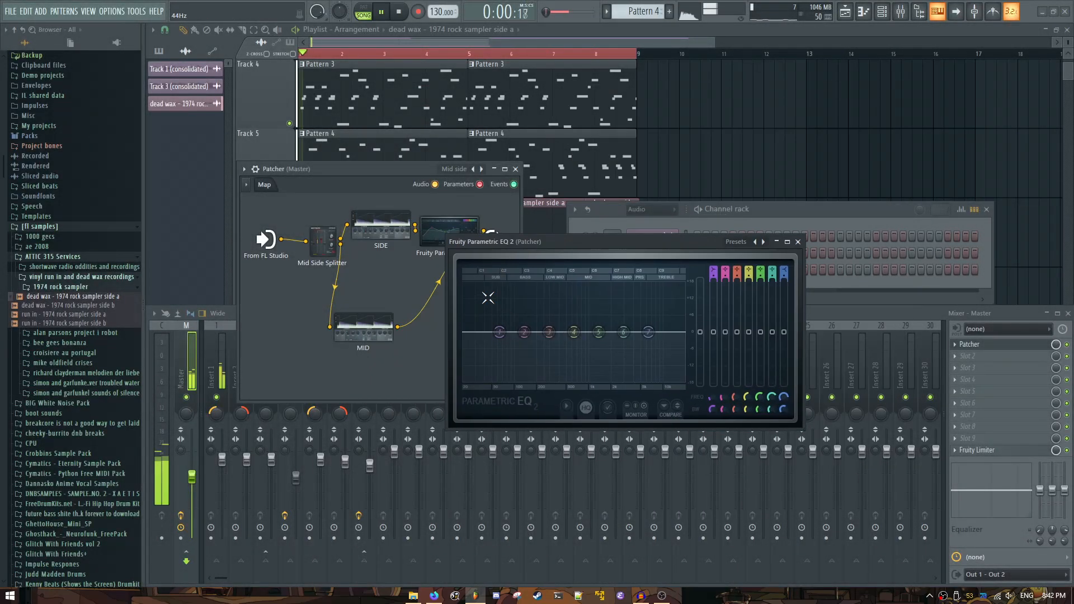
key("space")
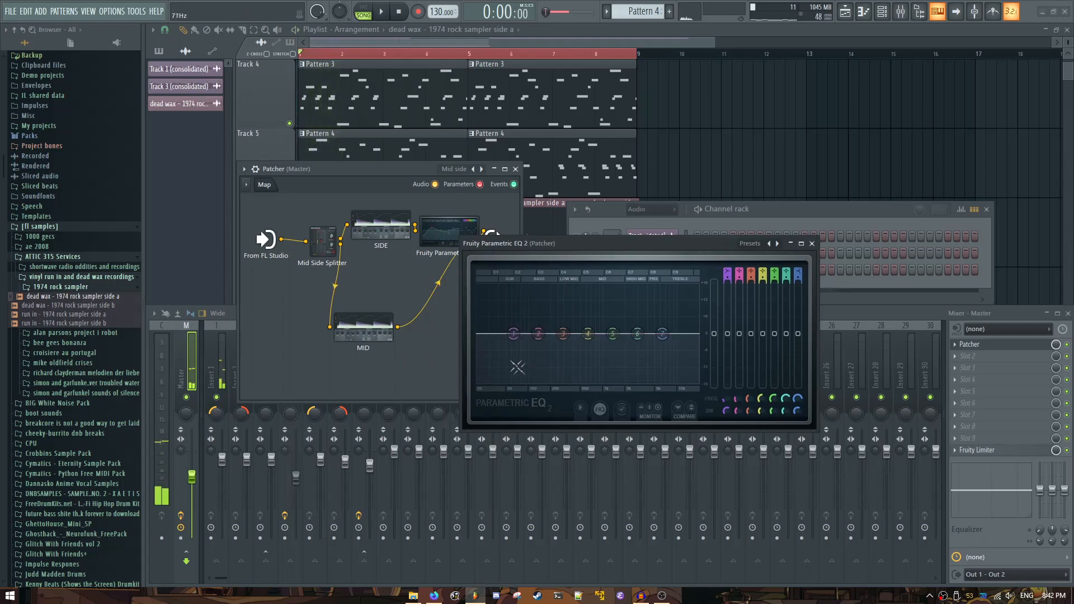
left_click_drag(520, 335, 532, 379)
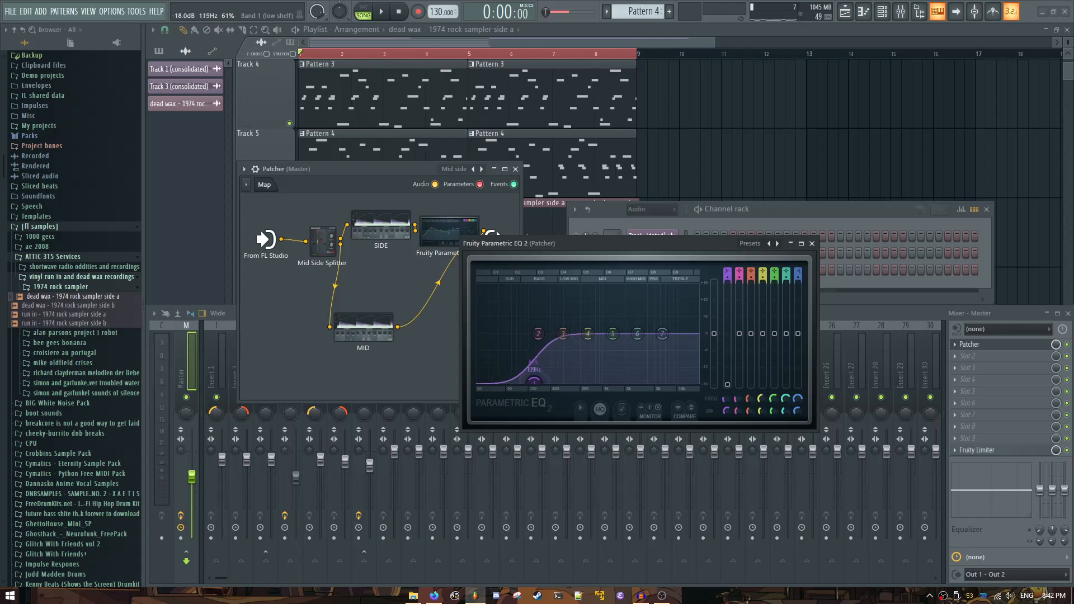
left_click_drag(542, 383, 536, 387)
key("Escape")
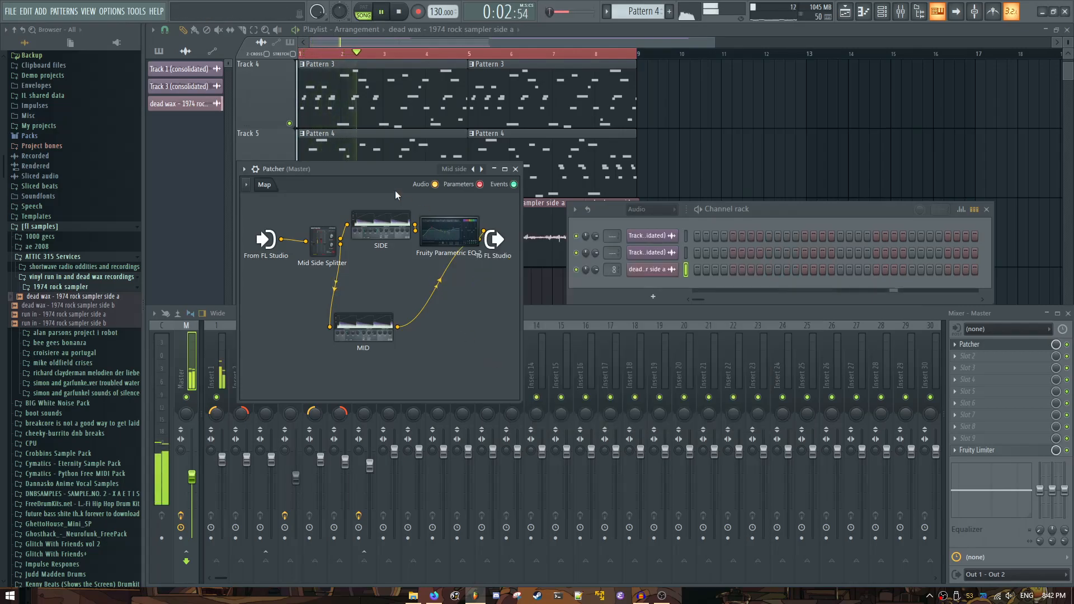
Step: Load CHOWTapeModel in the second slot of the master channel and reposition its window
left_click(955, 356)
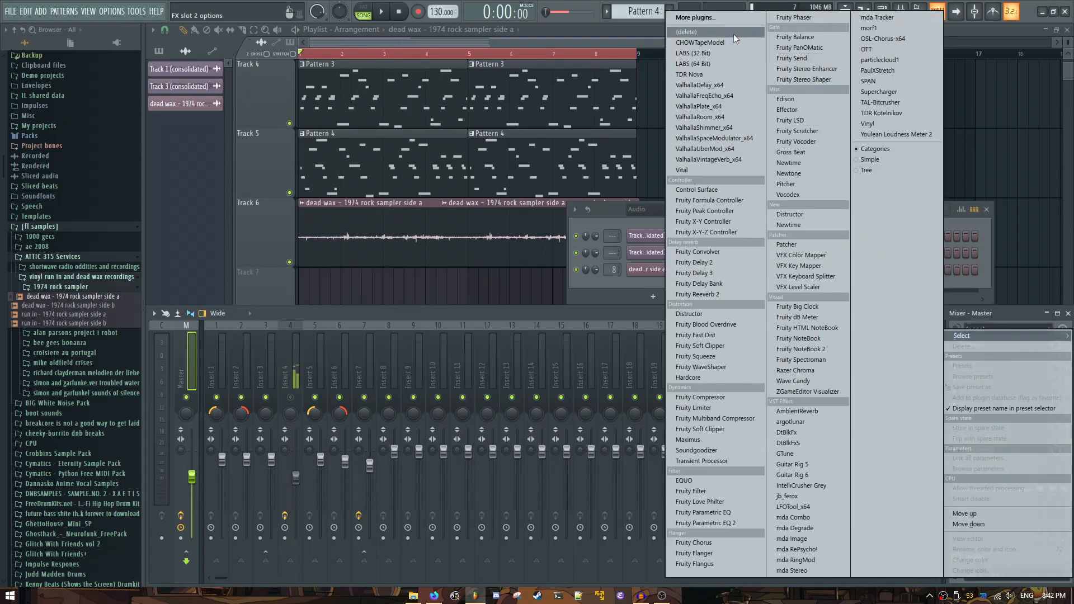
left_click(728, 43)
left_click_drag(670, 178, 446, 163)
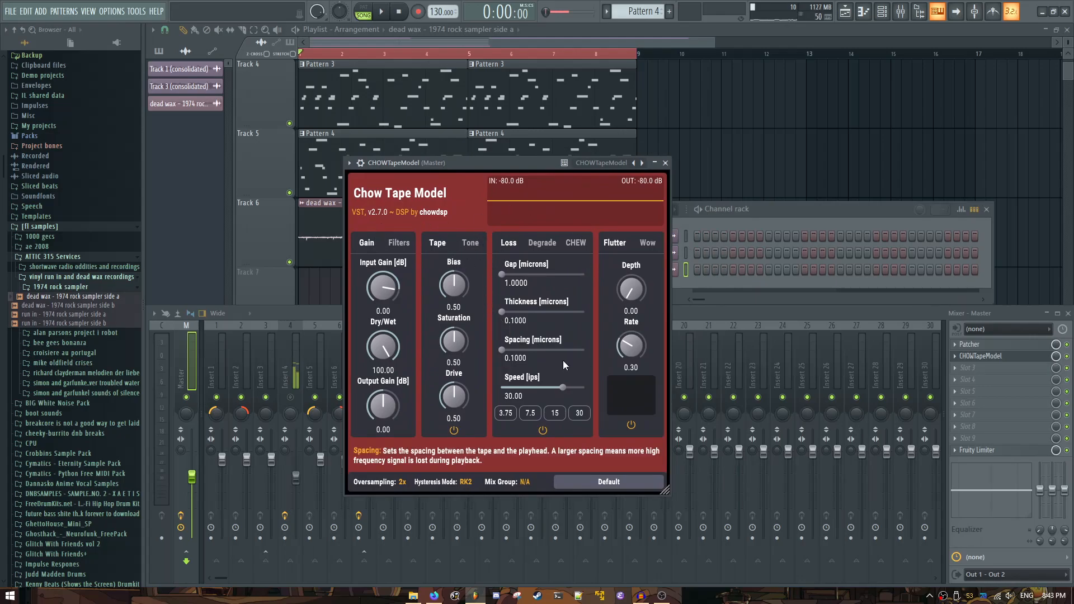
Step: Set the tape model's input gain to about 2.16 dB, bias to 0.70 and saturation to 0.69 while the loop plays
left_click_drag(380, 291, 379, 284)
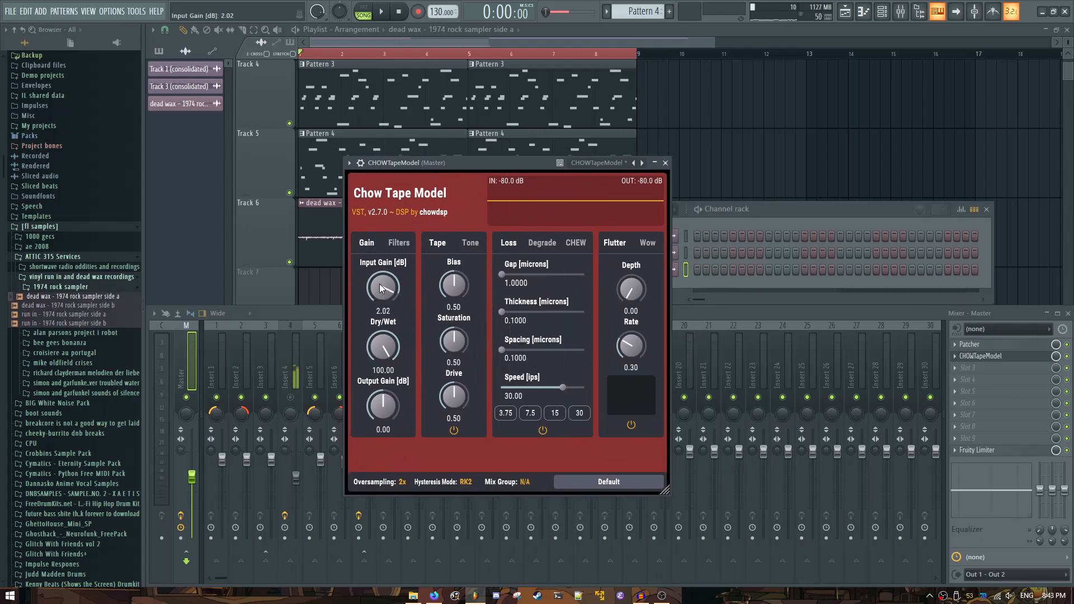
left_click_drag(454, 340, 453, 333)
left_click_drag(453, 284, 456, 276)
key("space")
left_click_drag(458, 285, 460, 280)
left_click_drag(456, 340, 456, 335)
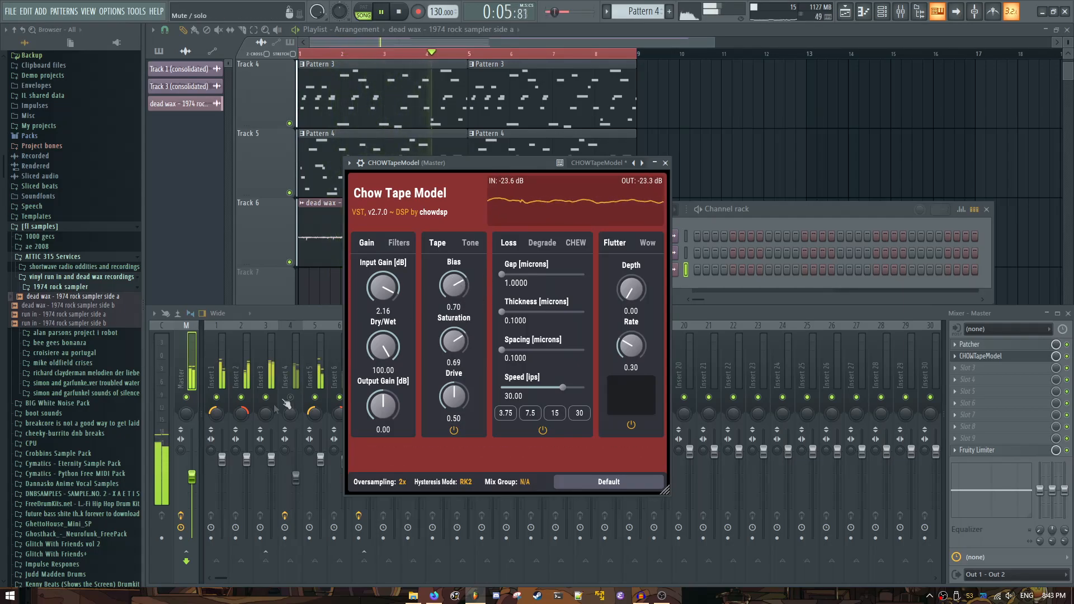
Step: Raise the master fader and shape the master's Fruity Parametric EQ 2, boosting band 5 about 4.8 dB near 1069 Hz and fine-tuning neighbouring bands
left_click_drag(193, 477, 193, 456)
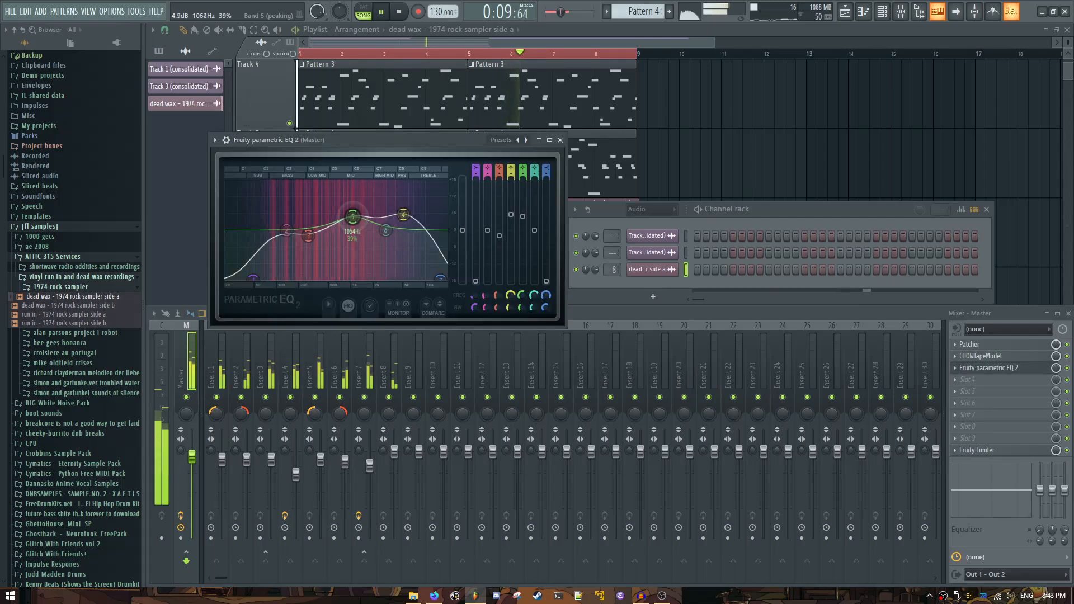
left_click_drag(353, 217, 353, 215)
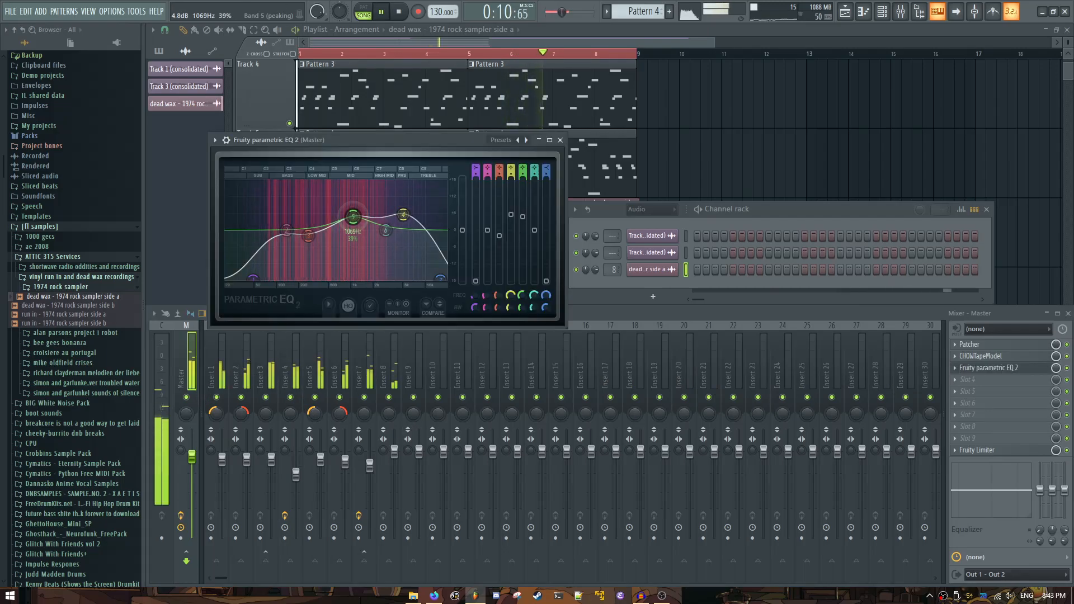
left_click_drag(287, 230, 288, 228)
mouse_move(386, 231)
left_mouse_down()
mouse_move(386, 221)
mouse_move(393, 231)
left_mouse_up()
left_click_drag(308, 236, 311, 237)
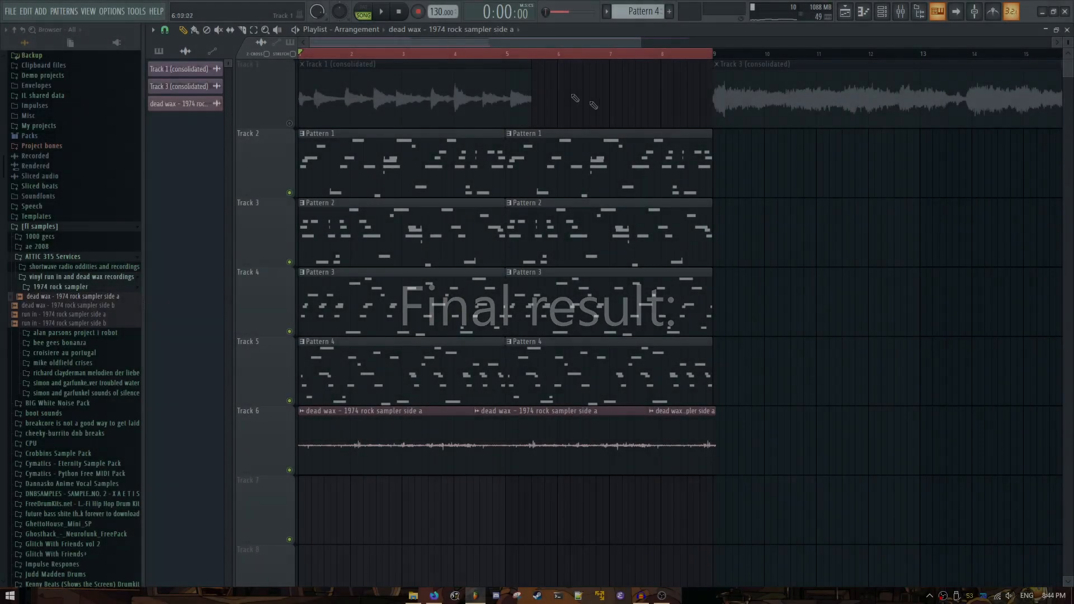
Step: Play the finished arrangement with the mixer shown and audition it with insert 3 muted
key("space")
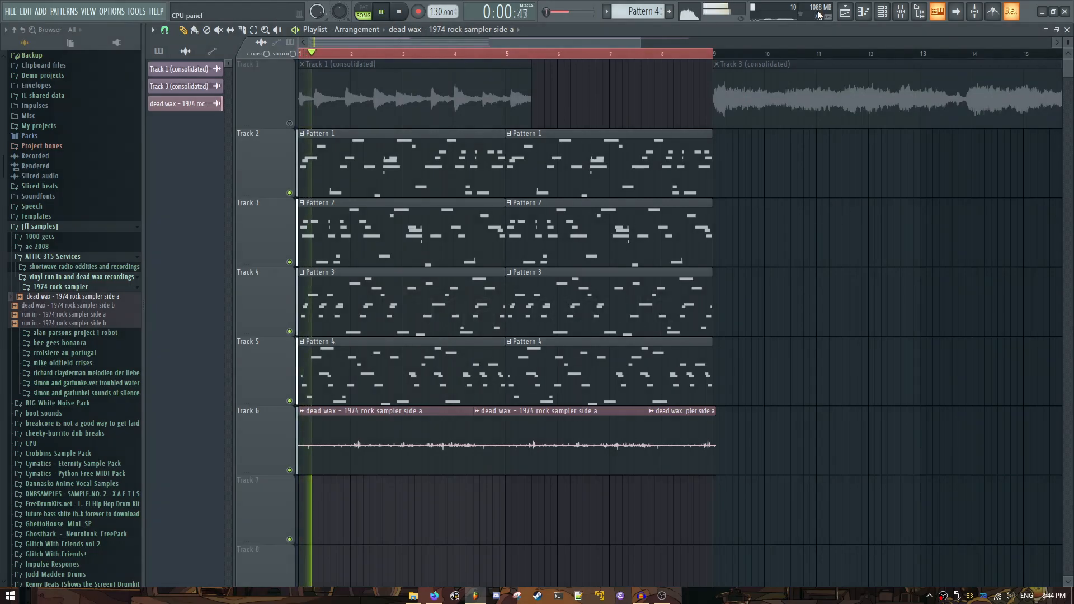
left_click(911, 16)
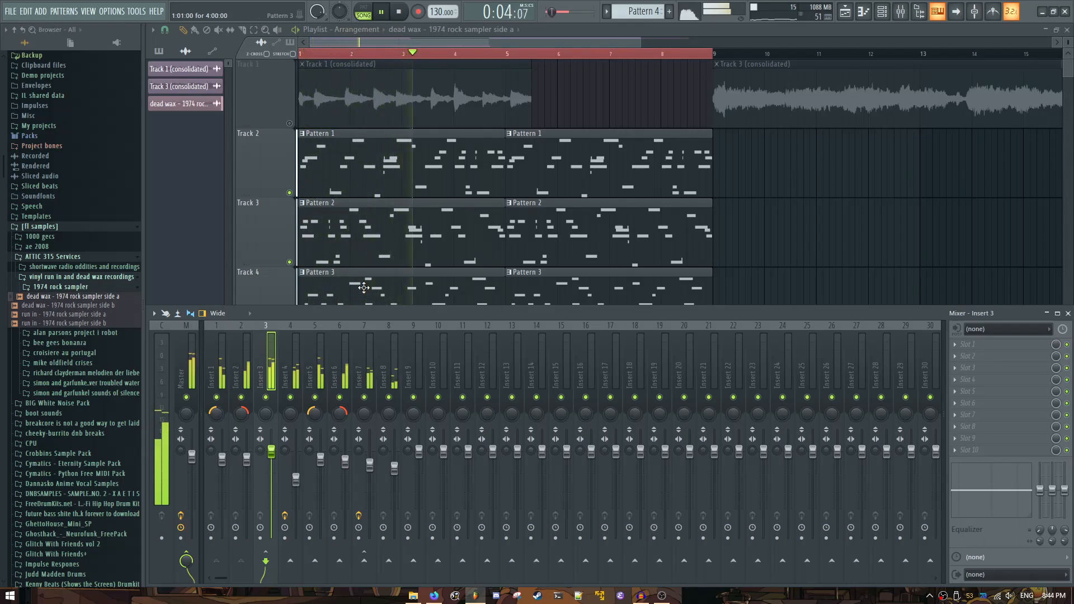
left_click(266, 399)
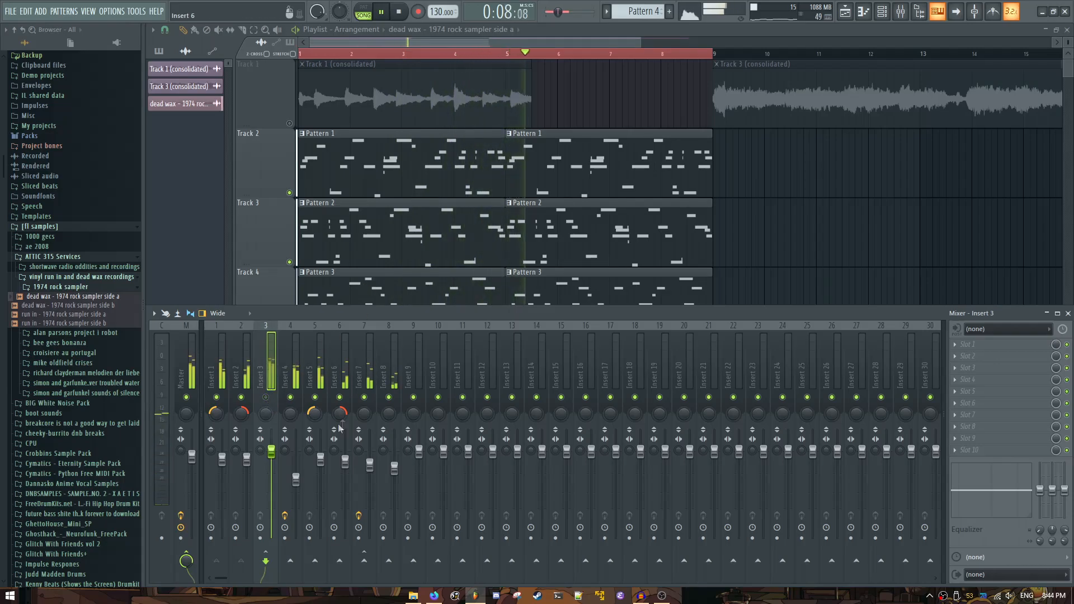
Step: Set PaulXStretch on insert 4 to a frequency shift of 24 and a main volume of 7.3
left_click(289, 374)
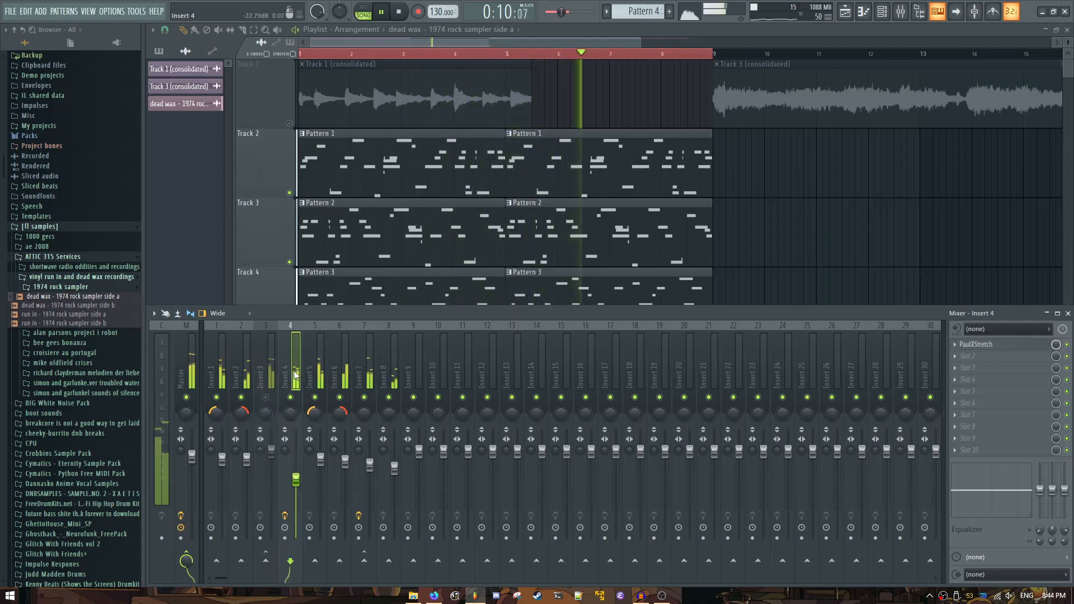
left_click(1021, 345)
left_click(915, 237)
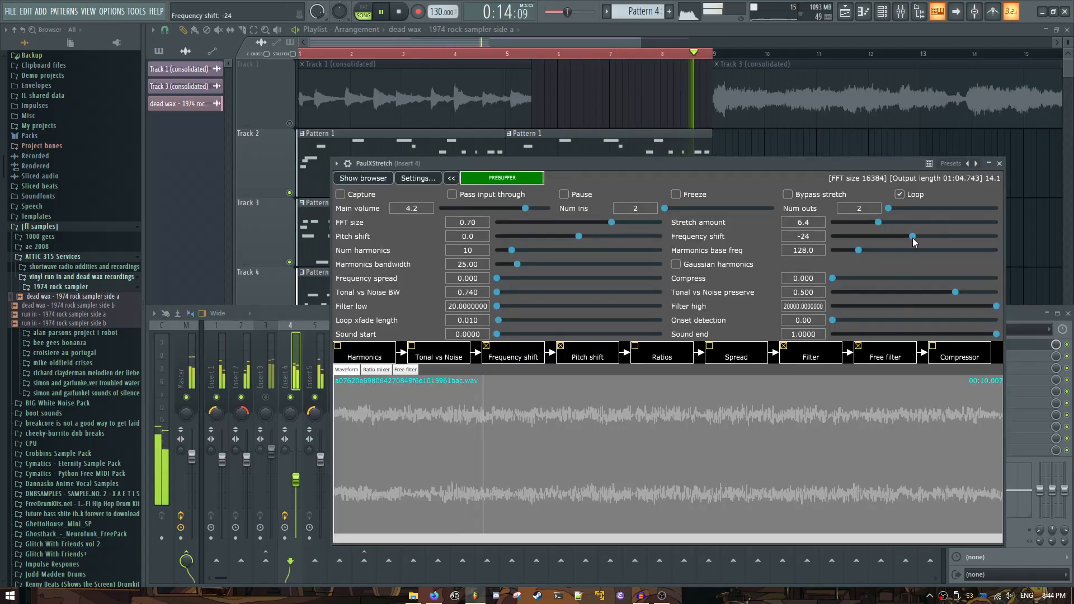
left_click_drag(913, 237, 917, 238)
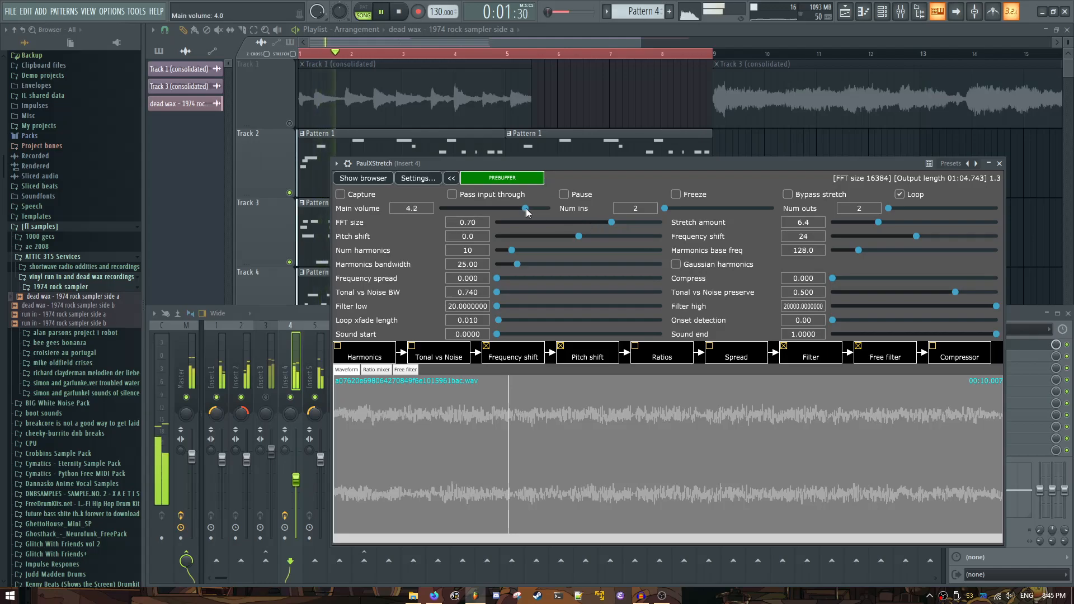
left_click_drag(535, 209, 535, 208)
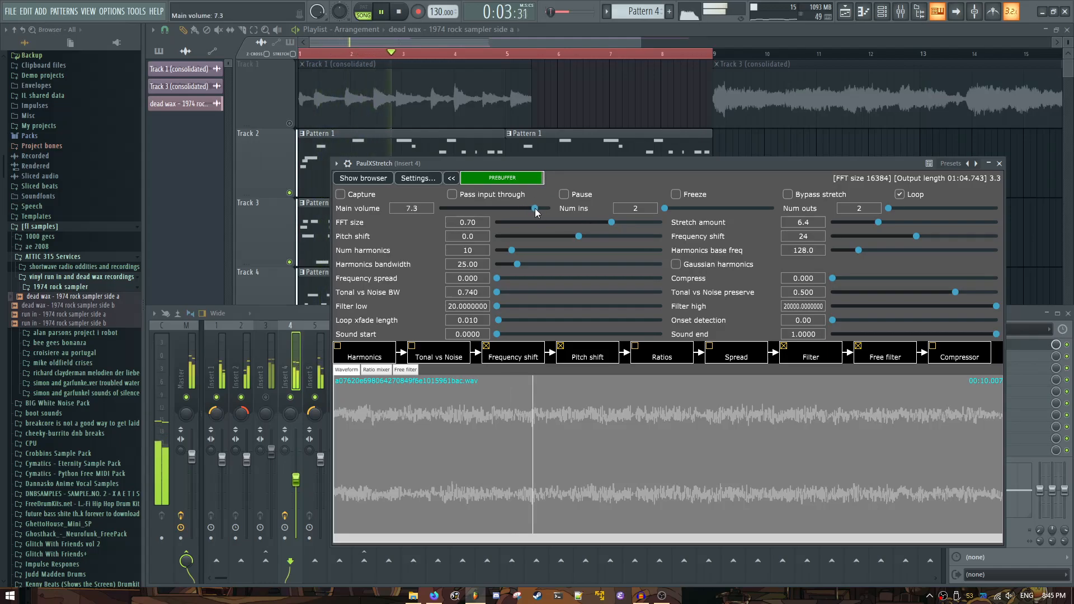
left_click(1000, 163)
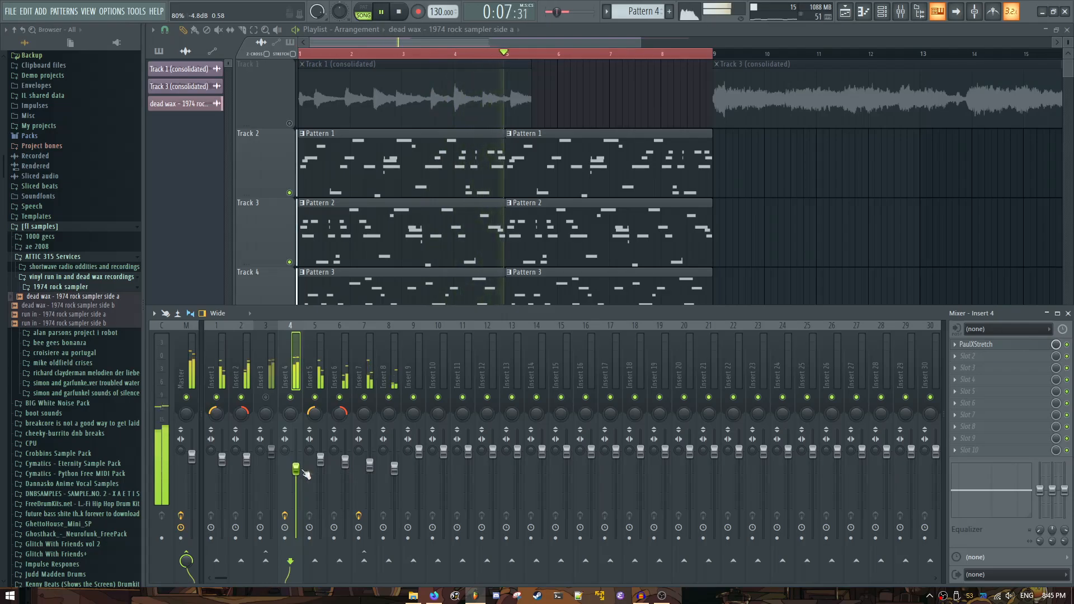
Step: Raise insert 3's fader and pull insert 7's fader down to about -17.9 dB while the loop plays
left_click_drag(361, 463, 369, 450)
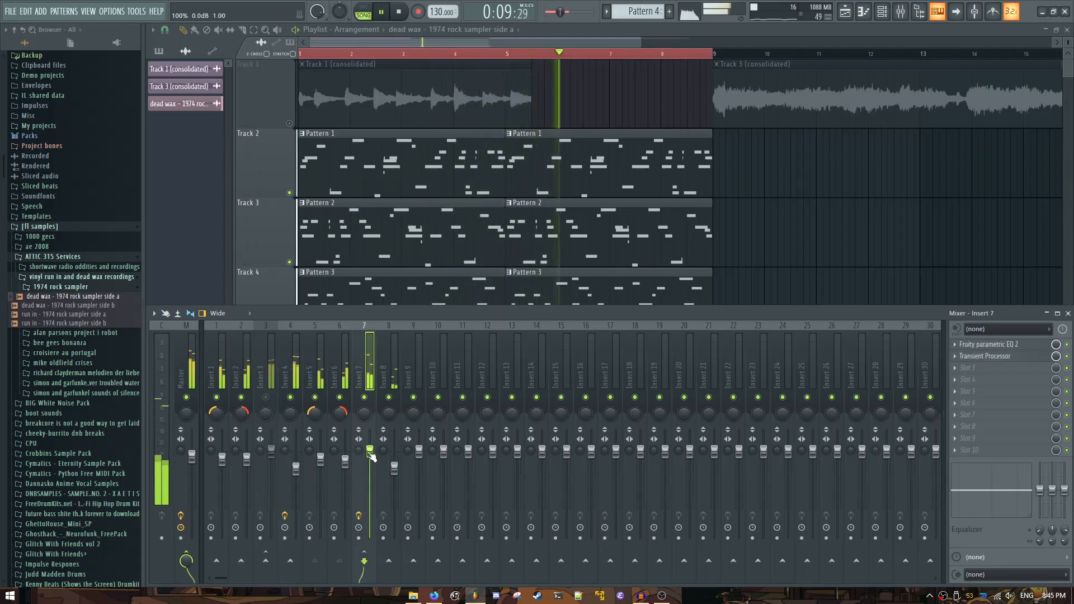
left_click_drag(272, 452, 271, 441)
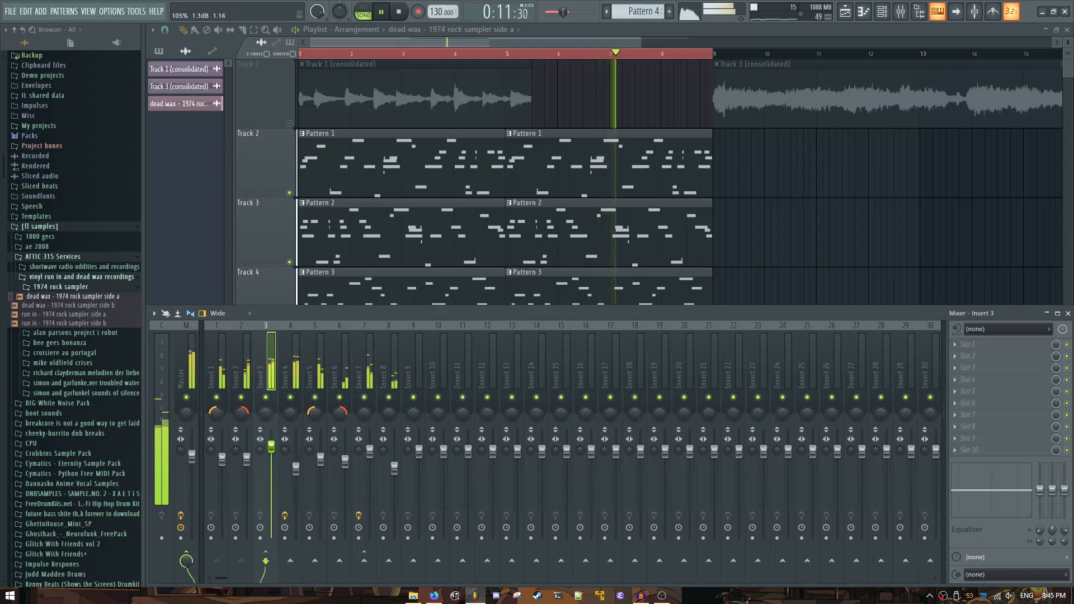
left_click_drag(370, 451, 369, 503)
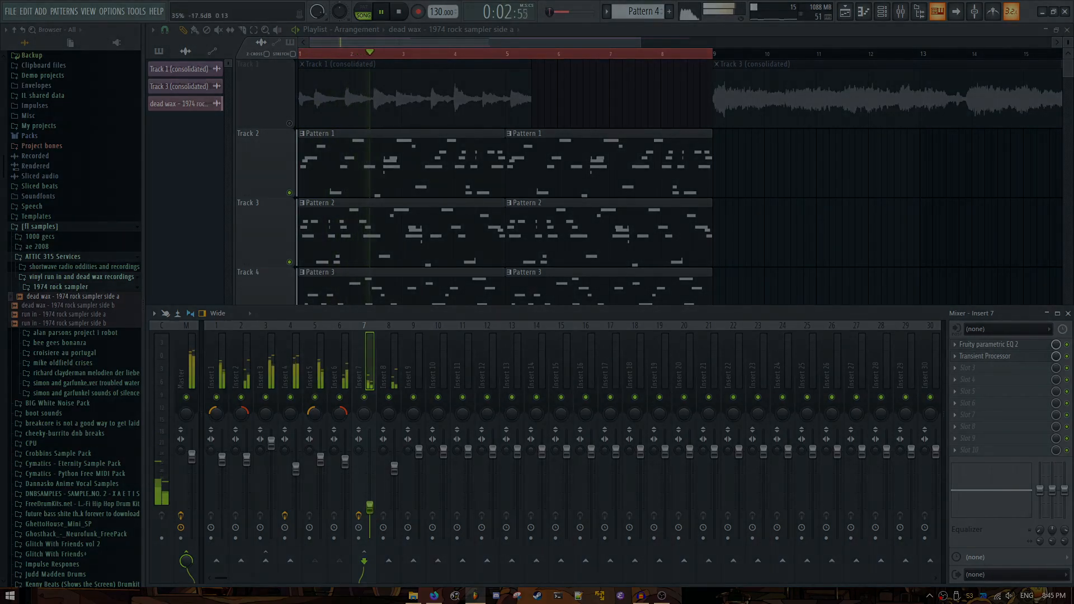
left_click(299, 370)
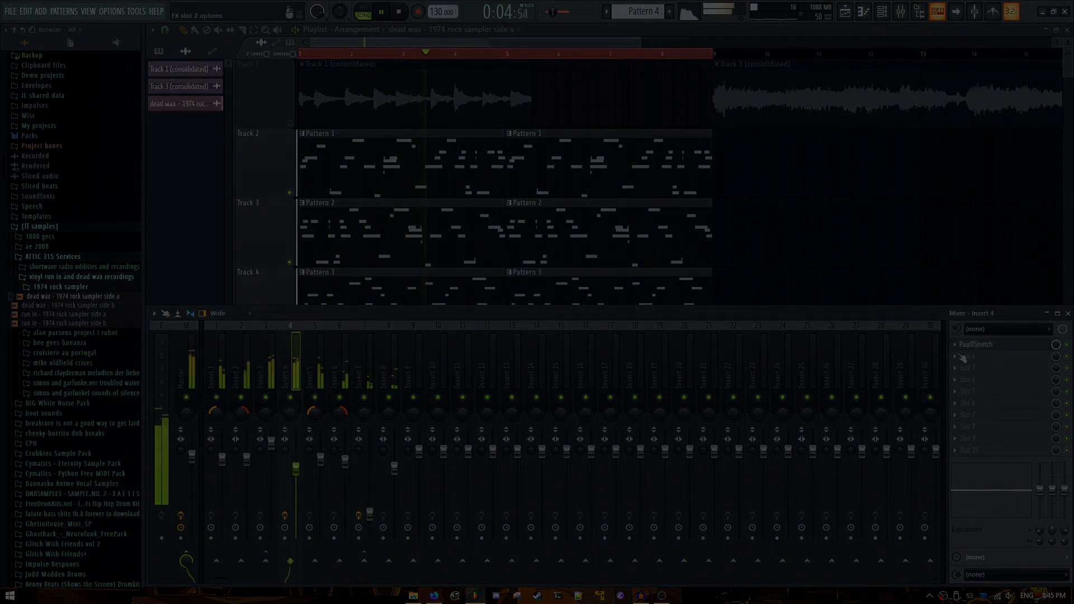